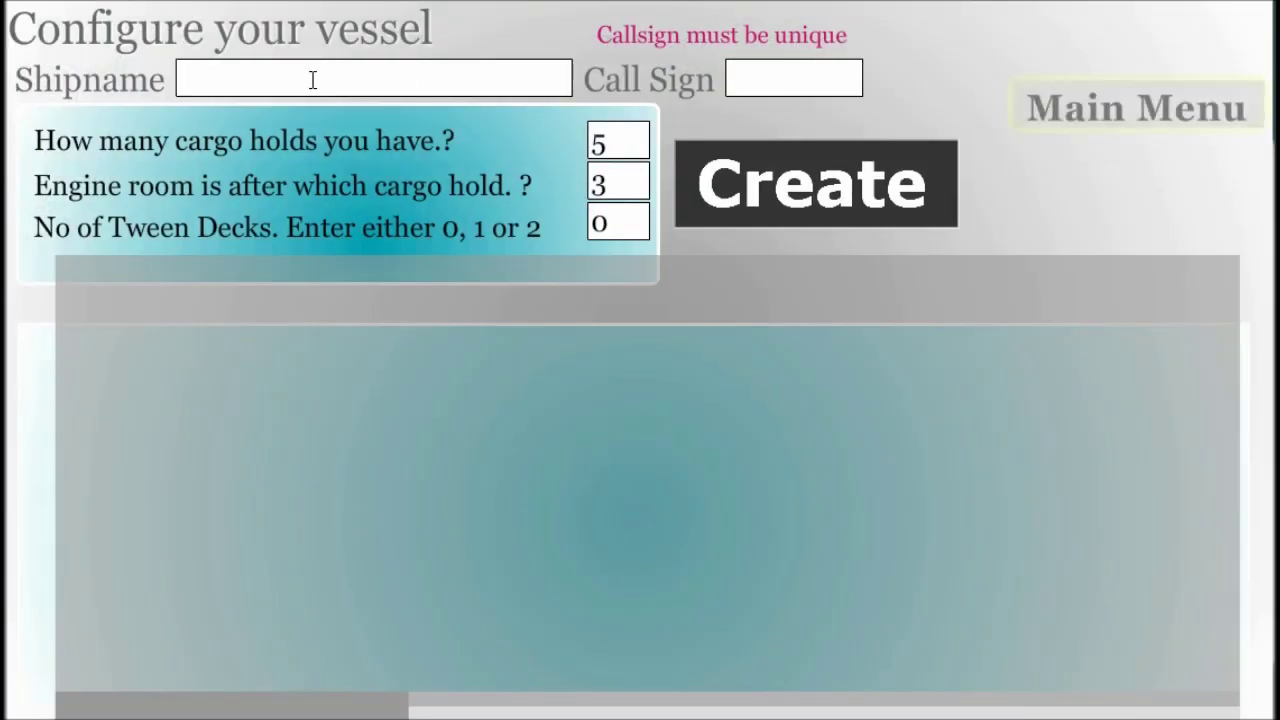
- Enter the ship name City of Lancaster and a call sign, set 6 cargo holds and 1 tween deck, and generate the layout
{"action": "type", "text": "f Lancaster"}
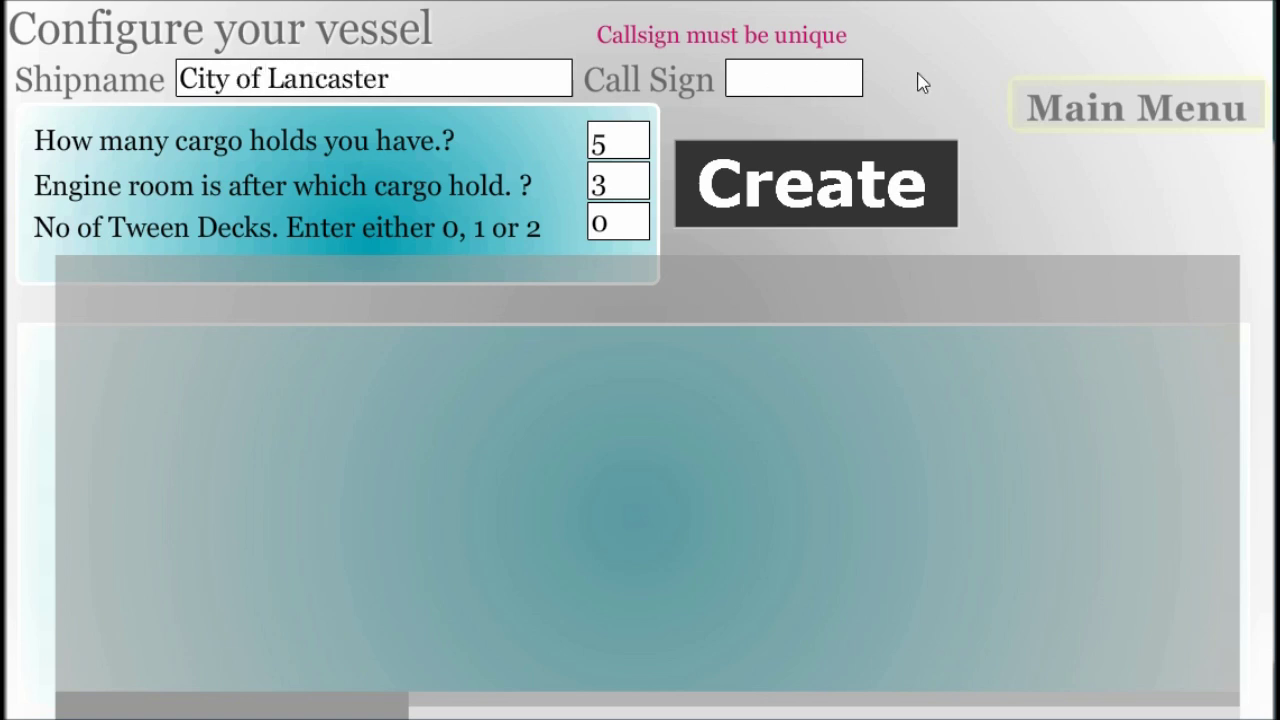
{"action": "left_click", "coordinate": [832, 78]}
{"action": "type", "text": "98bgh"}
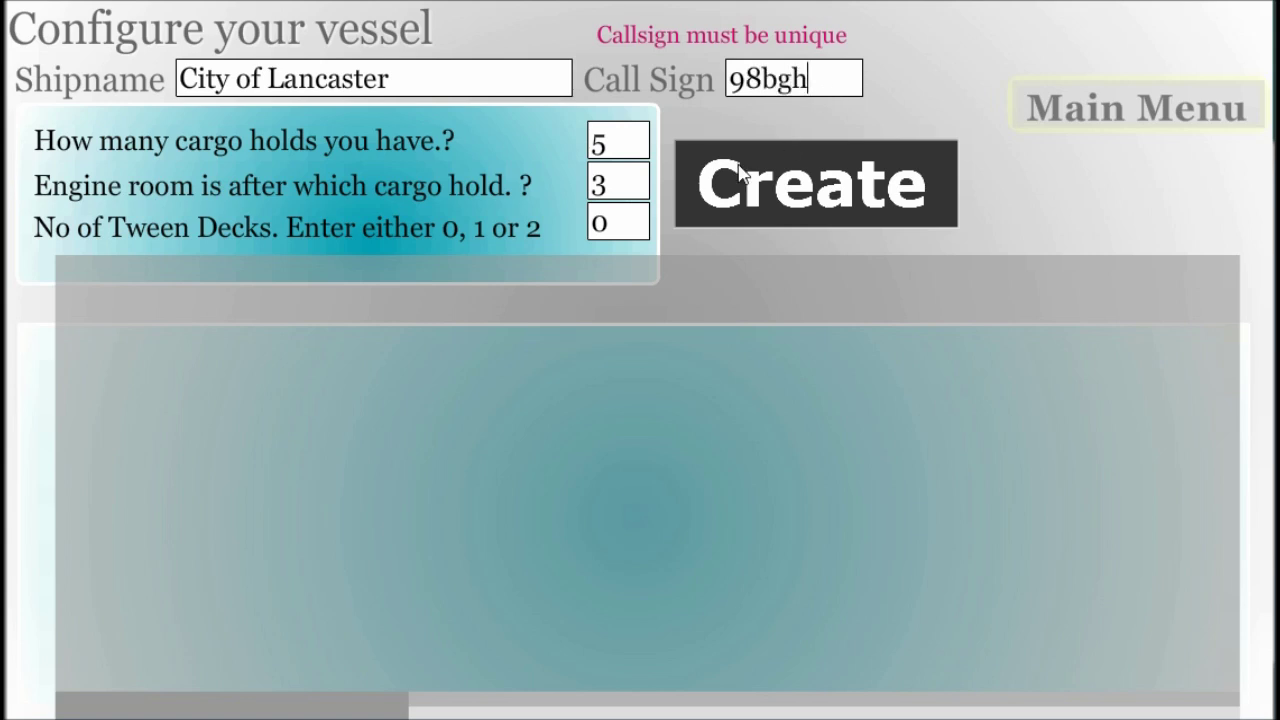
{"action": "double_click", "coordinate": [599, 143]}
{"action": "type", "text": "6"}
{"action": "double_click", "coordinate": [597, 223]}
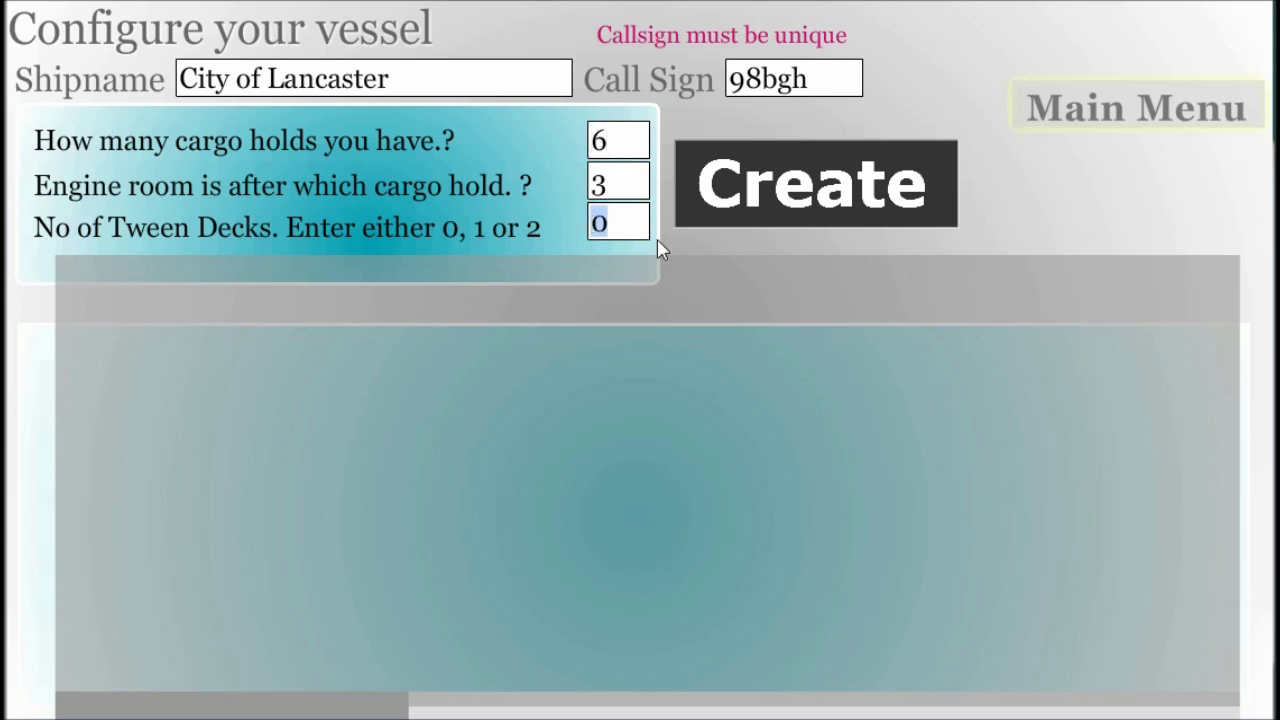
{"action": "type", "text": "1"}
{"action": "left_click", "coordinate": [806, 192]}
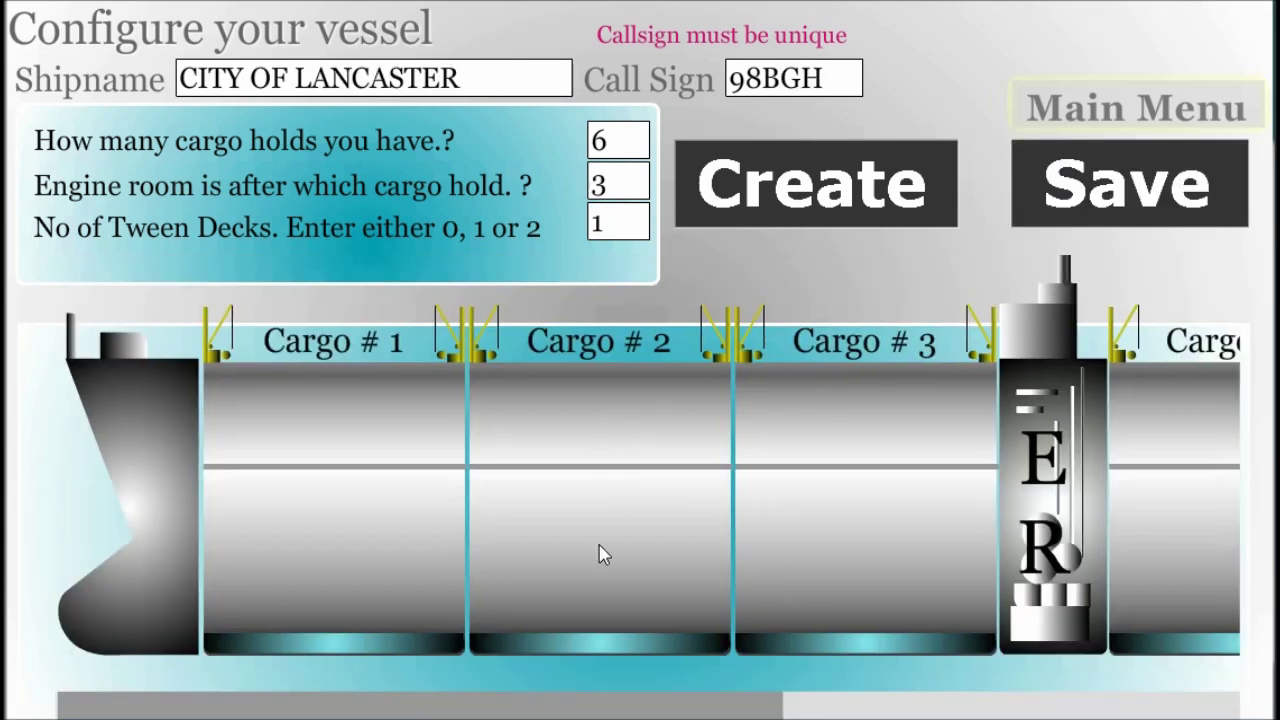
- Change the vessel to 5 cargo holds and 0 tween decks and regenerate the layout
{"action": "scroll", "coordinate": [471, 543], "scroll_direction": "right", "scroll_amount": 10}
{"action": "scroll", "coordinate": [543, 480], "scroll_direction": "left", "scroll_amount": 10}
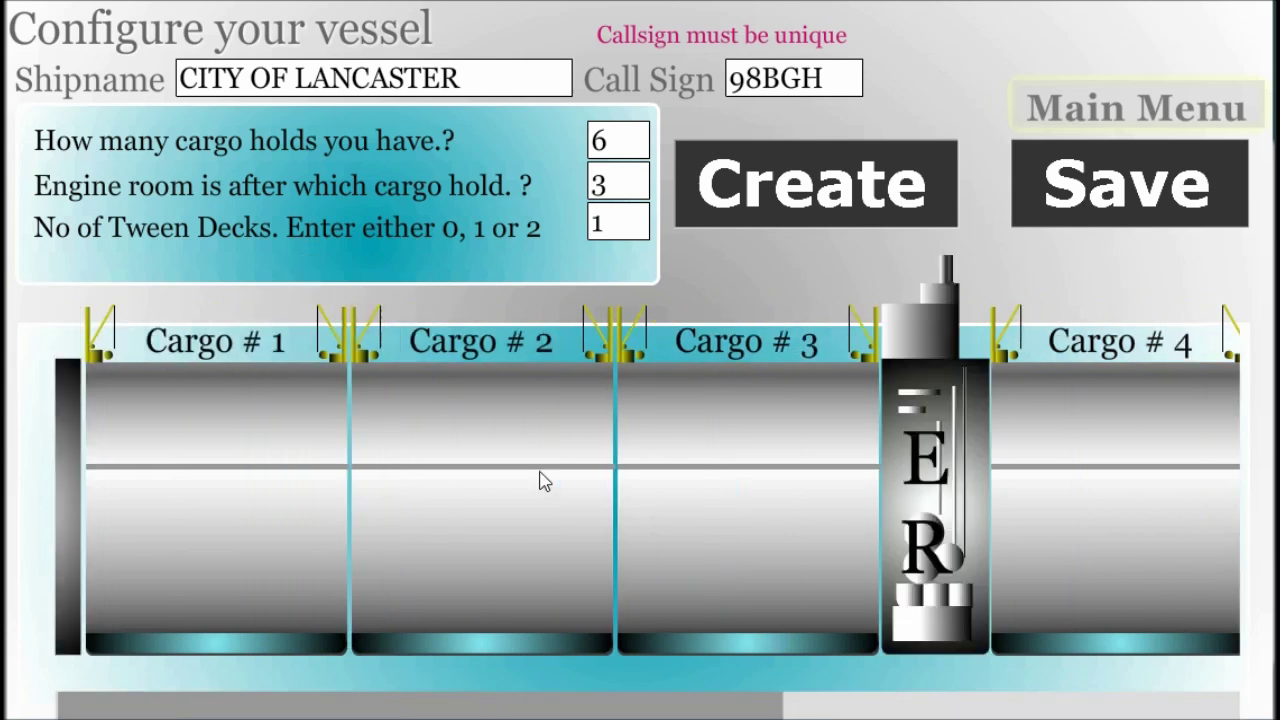
{"action": "left_click_drag", "start_coordinate": [611, 145], "coordinate": [569, 136]}
{"action": "type", "text": "5"}
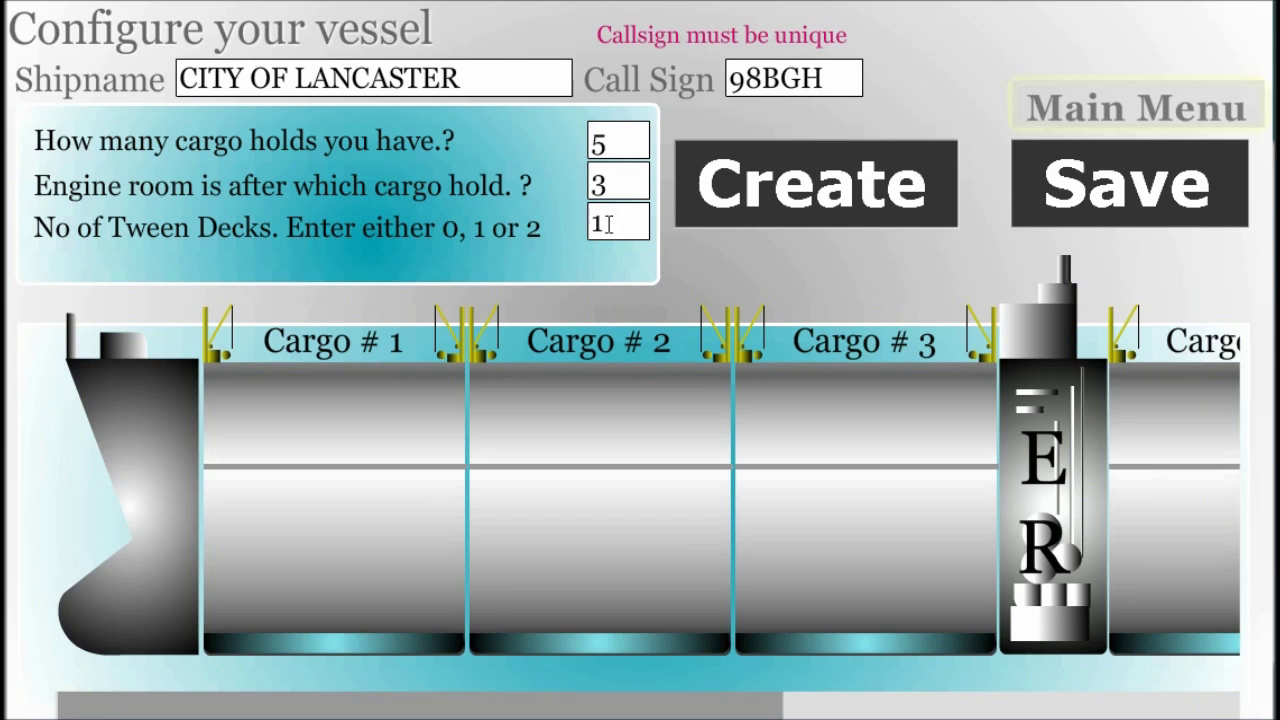
{"action": "left_click_drag", "start_coordinate": [611, 226], "coordinate": [588, 230]}
{"action": "type", "text": "0"}
{"action": "left_click", "coordinate": [770, 196]}
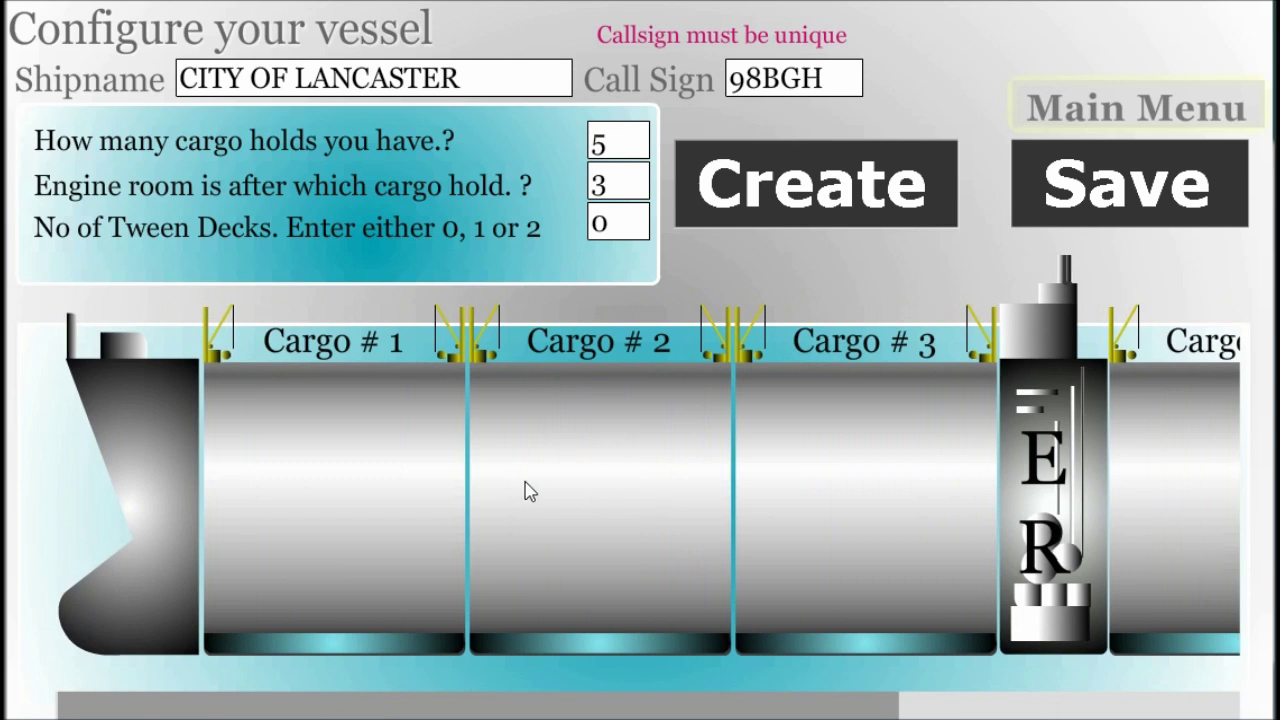
- Save the City of Lancaster vessel and bring up its ship particulars
{"action": "left_click", "coordinate": [1104, 197]}
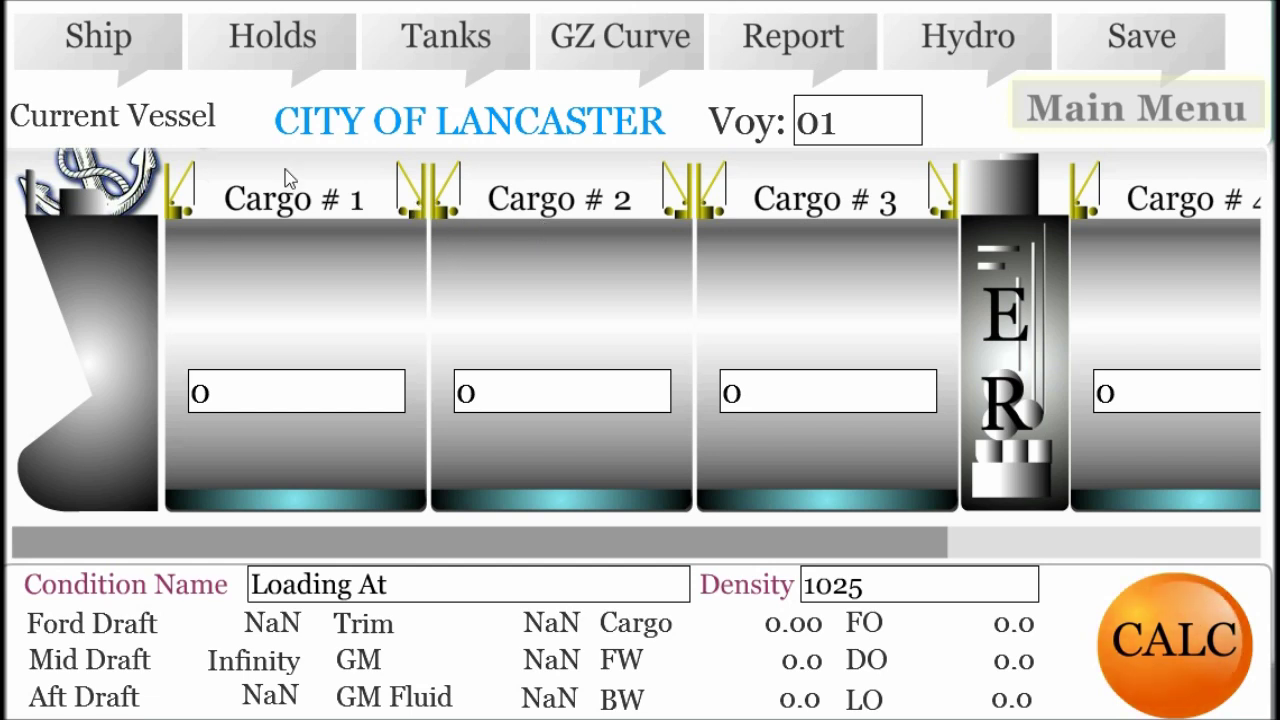
{"action": "left_click", "coordinate": [118, 45]}
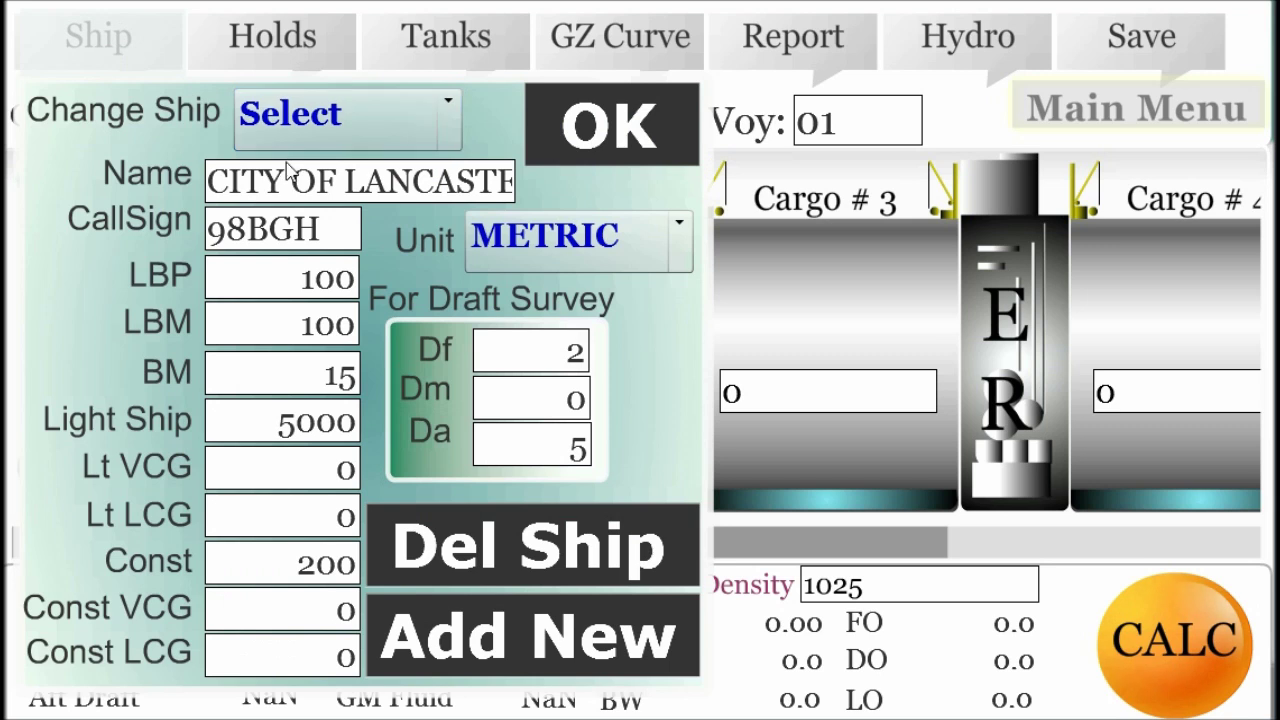
- Set LBP to 150, LBM to 148 and BM to 25
{"action": "left_click_drag", "start_coordinate": [280, 284], "coordinate": [357, 280]}
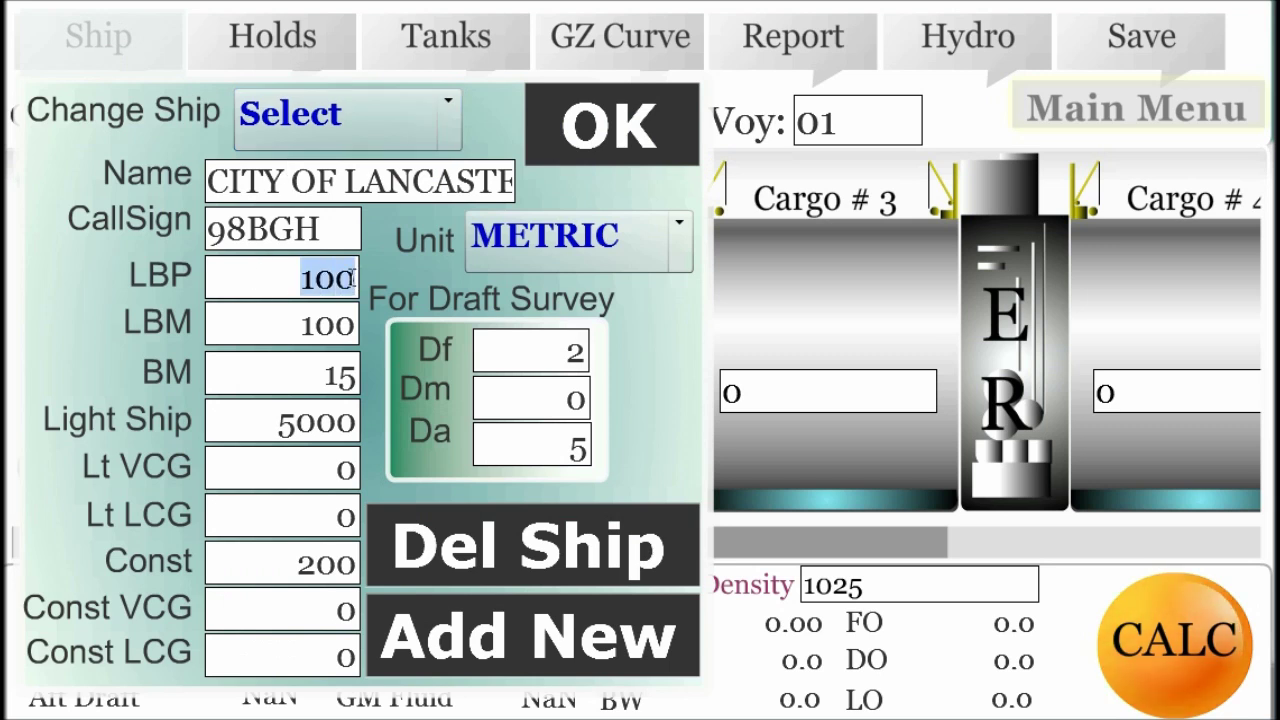
{"action": "type", "text": "150"}
{"action": "left_click_drag", "start_coordinate": [289, 316], "coordinate": [357, 322]}
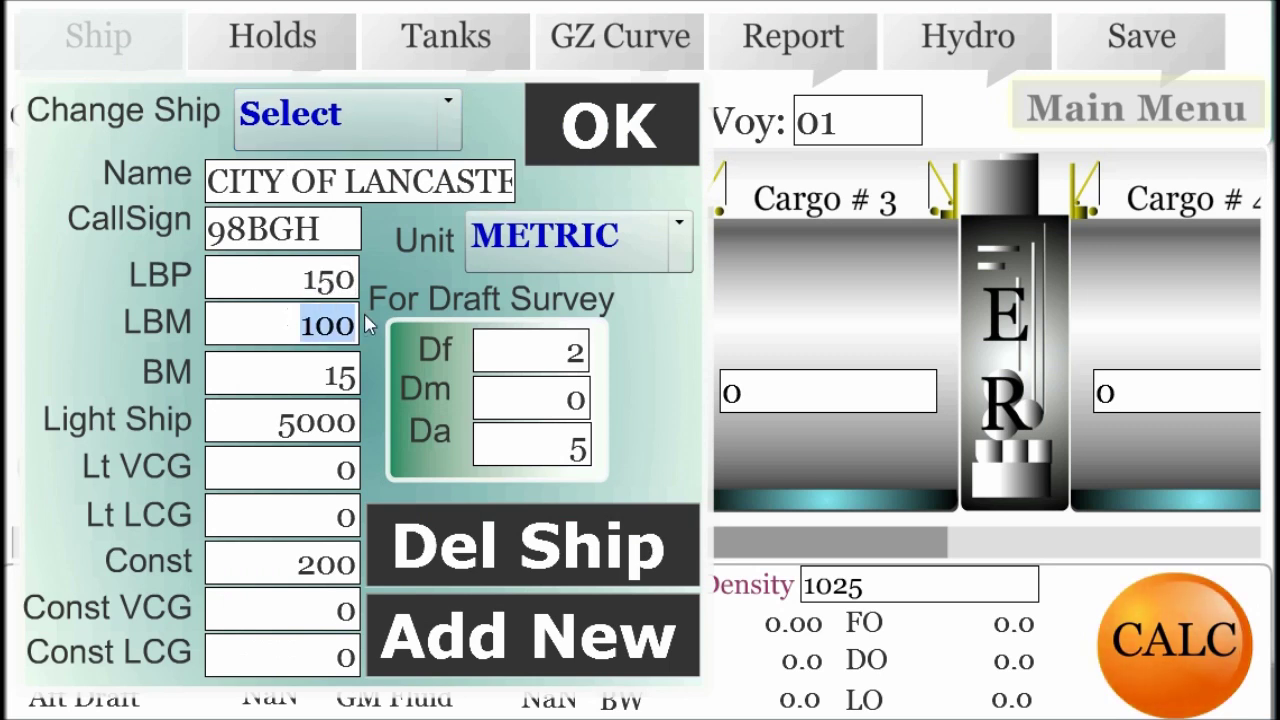
{"action": "type", "text": "148"}
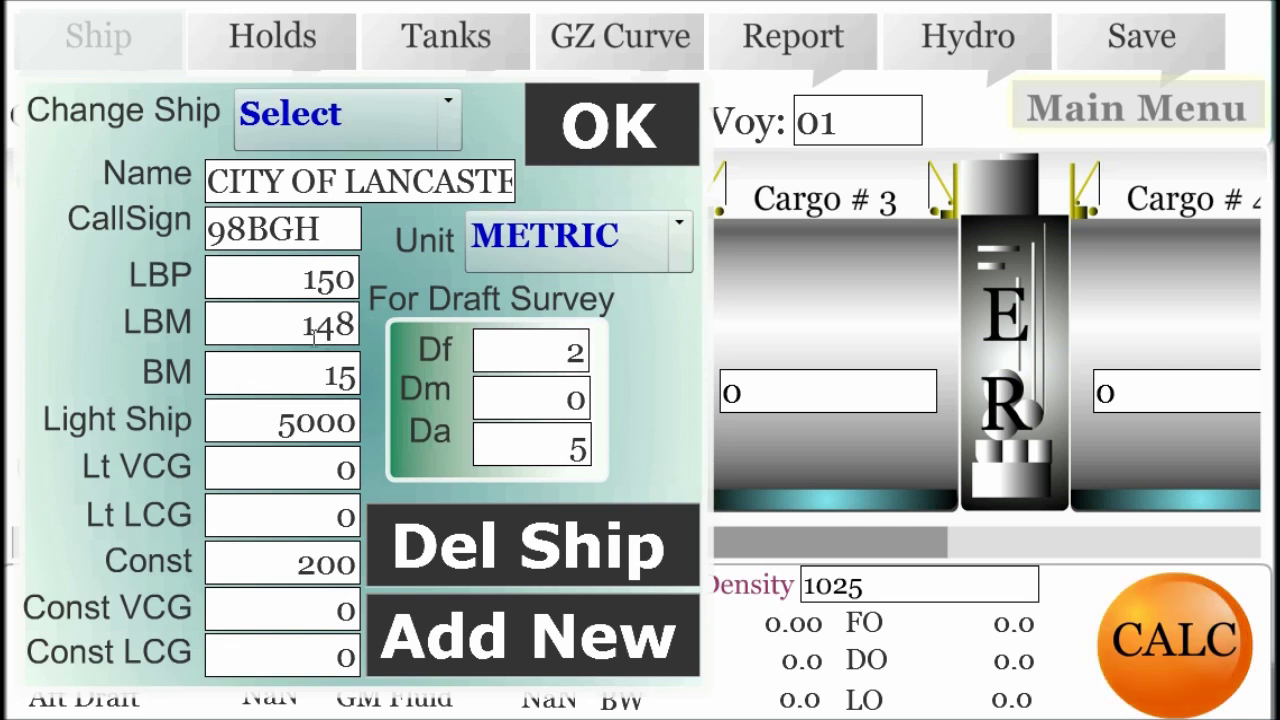
{"action": "left_click_drag", "start_coordinate": [315, 355], "coordinate": [372, 373]}
{"action": "type", "text": "25"}
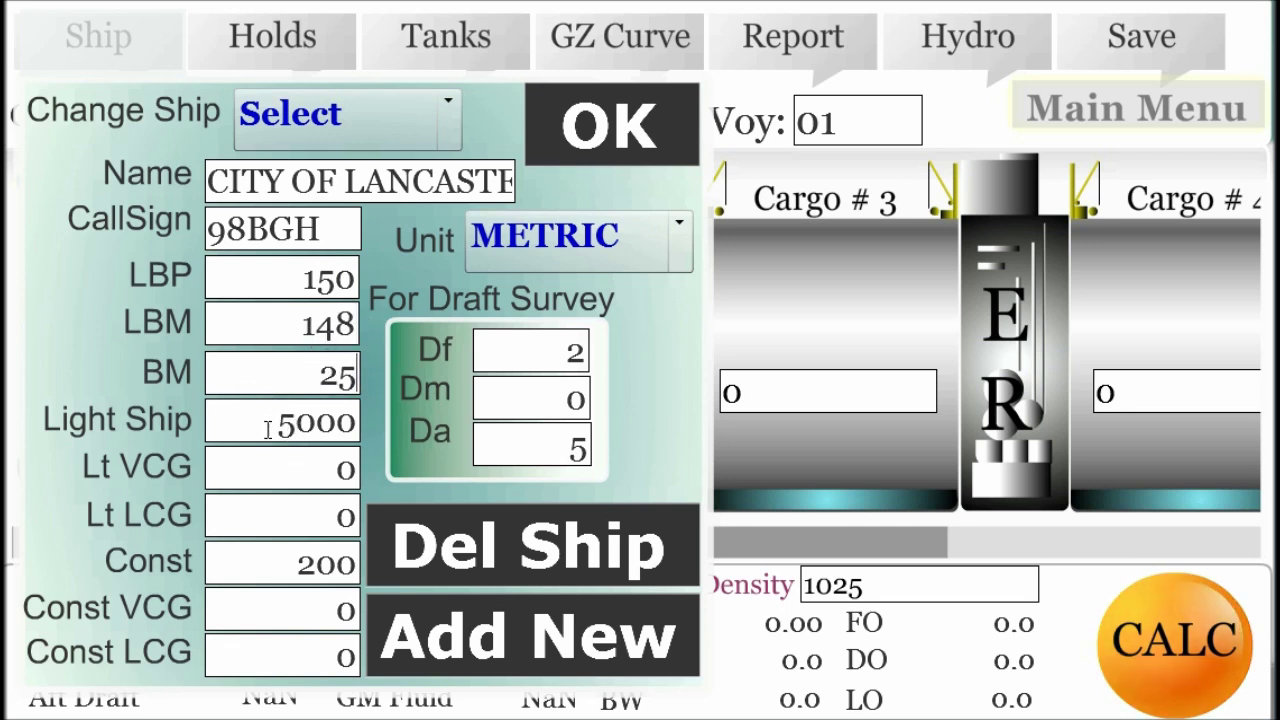
- Set the light ship weight to 3456 with VCG 4.5 and LCG 55
{"action": "left_click_drag", "start_coordinate": [268, 430], "coordinate": [373, 428]}
{"action": "type", "text": "3456"}
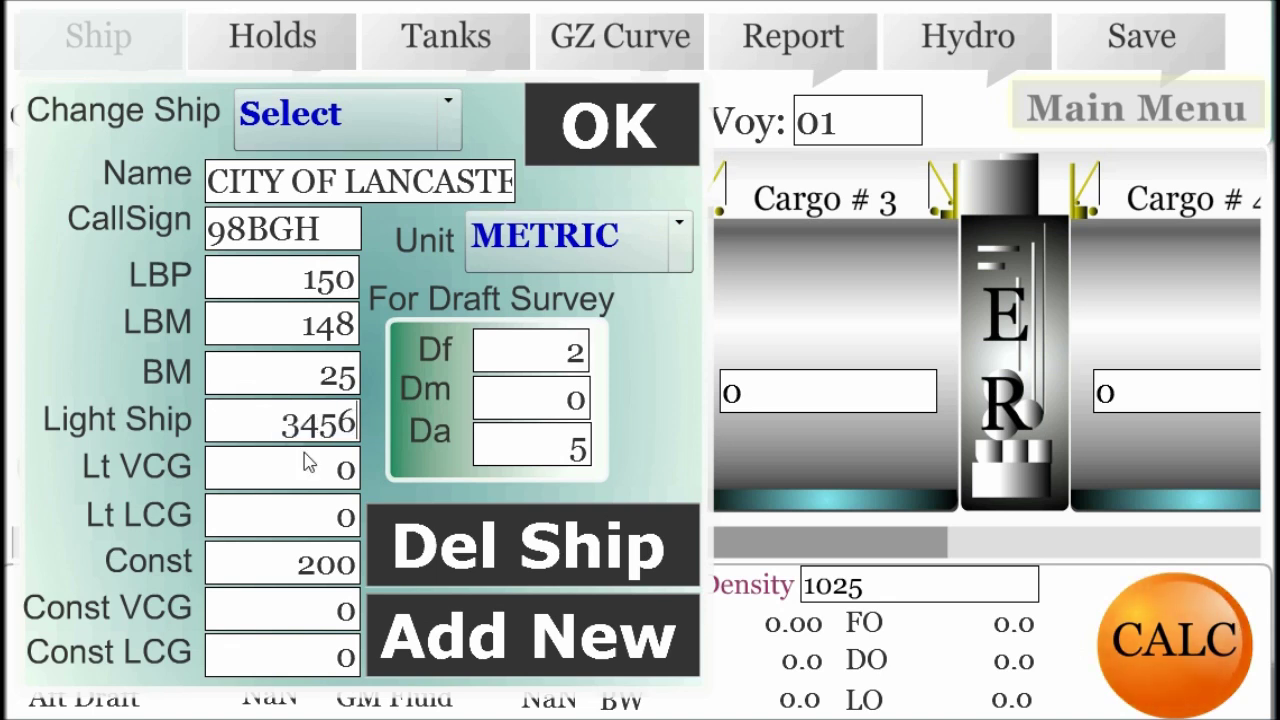
{"action": "left_click_drag", "start_coordinate": [315, 470], "coordinate": [358, 470]}
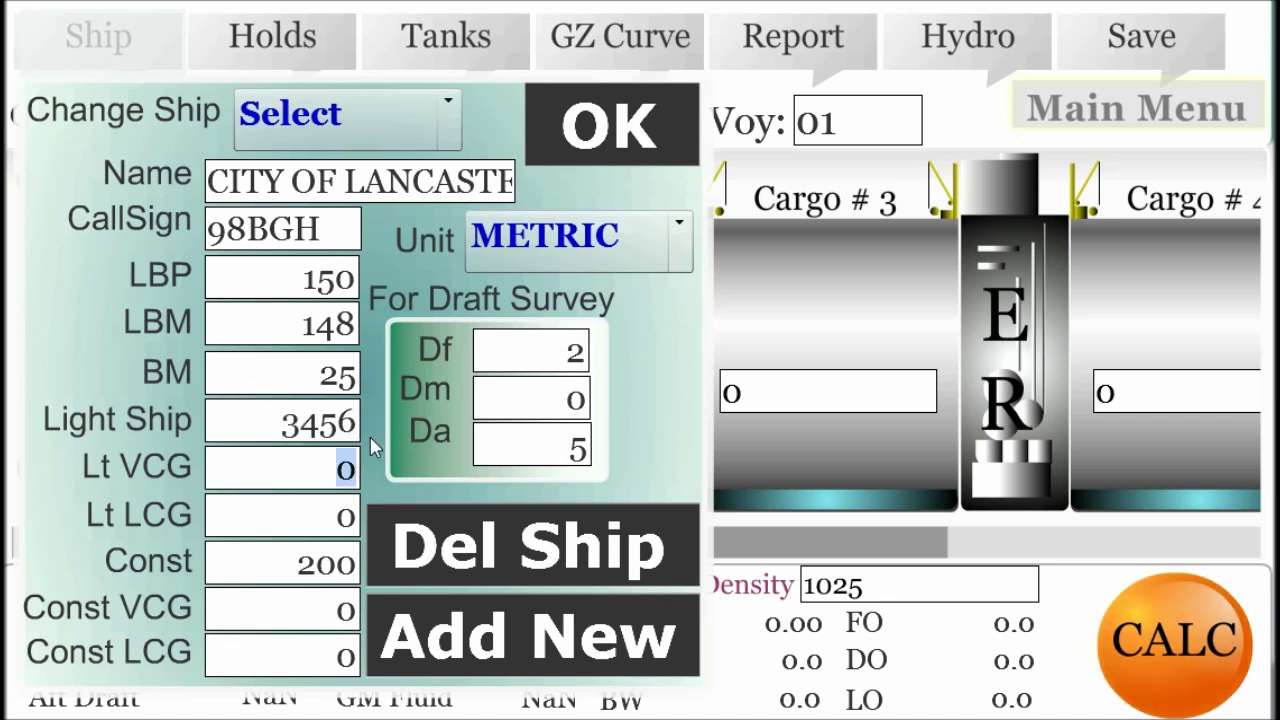
{"action": "type", "text": "4,"}
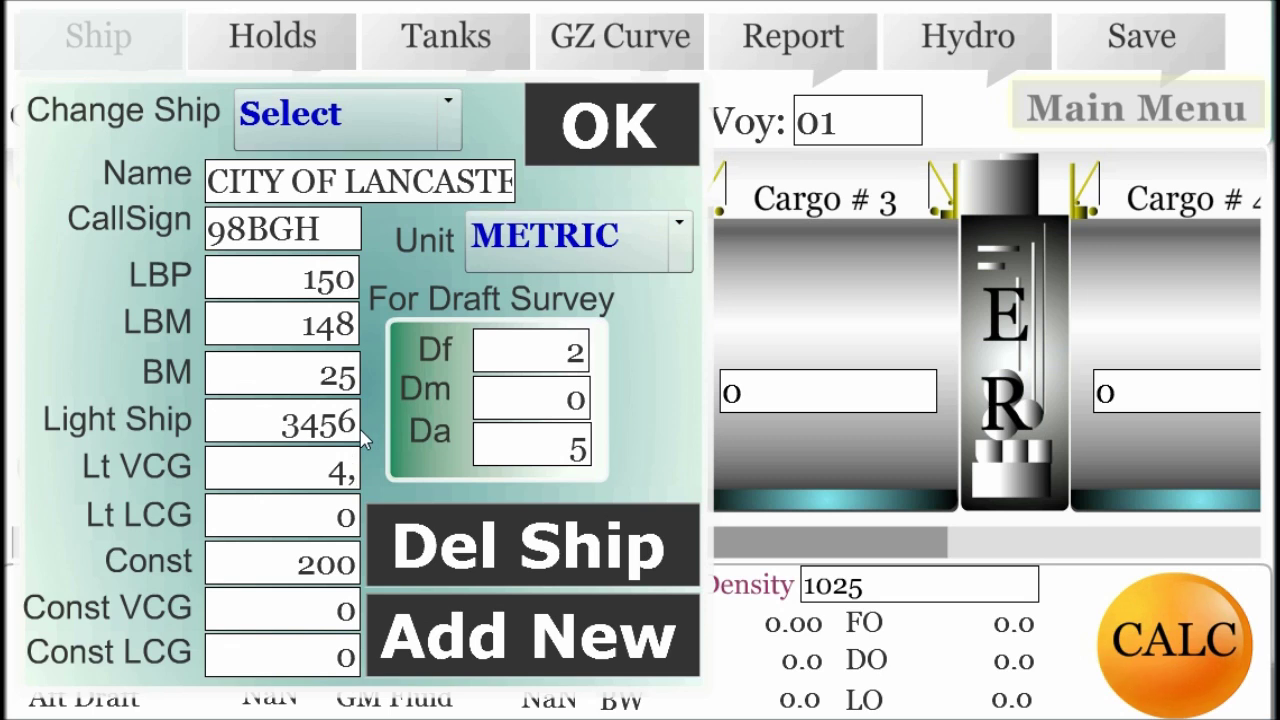
{"action": "type", "text": "5"}
{"action": "left_click_drag", "start_coordinate": [310, 468], "coordinate": [358, 470]}
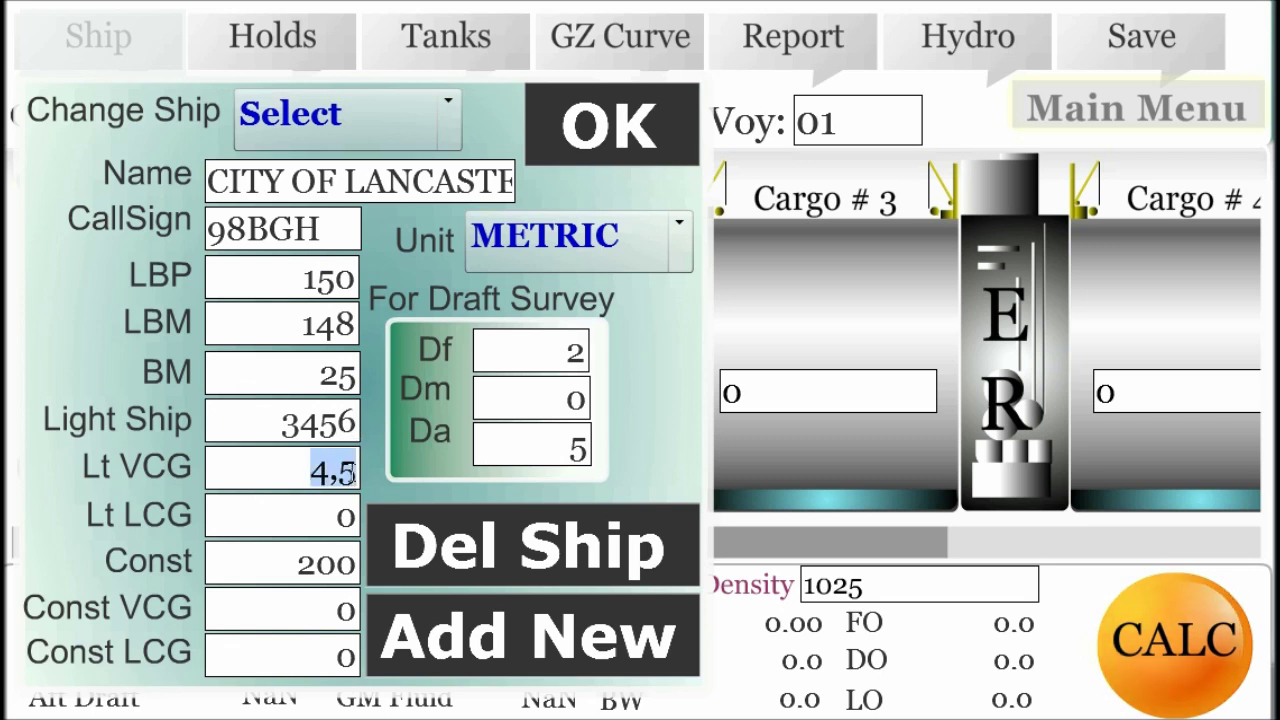
{"action": "type", "text": "4.5"}
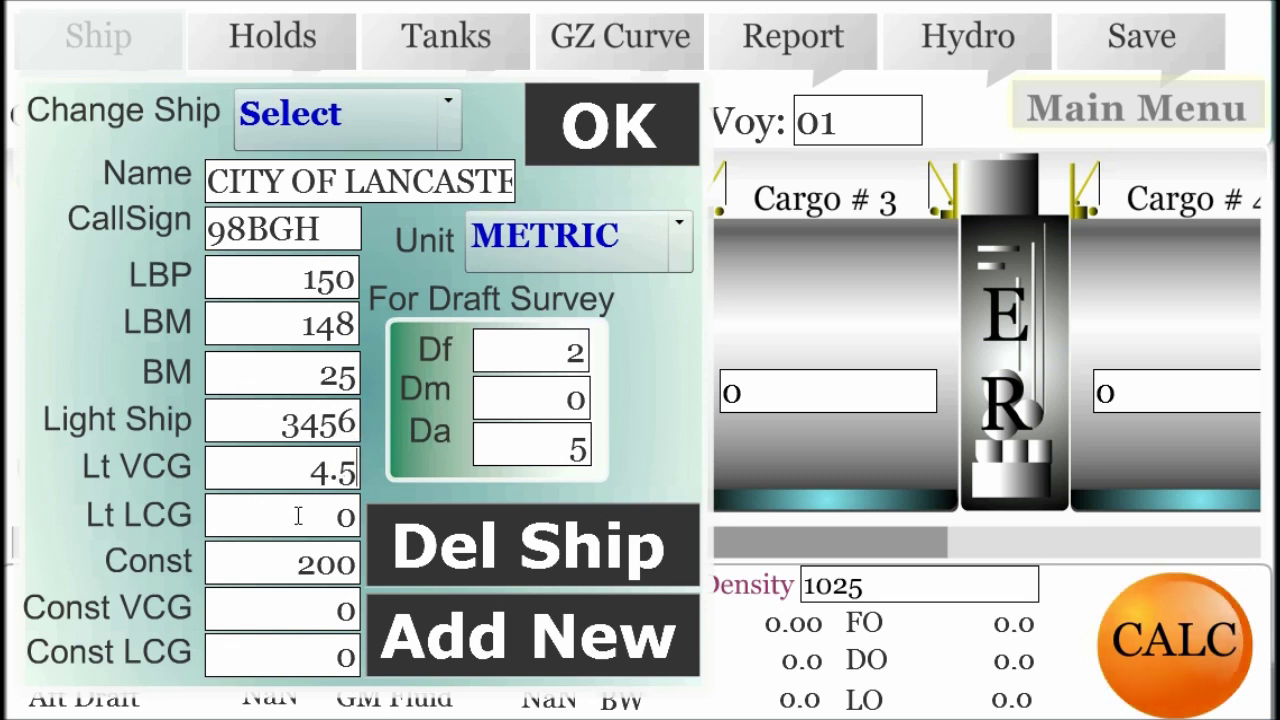
{"action": "left_click_drag", "start_coordinate": [318, 514], "coordinate": [352, 514]}
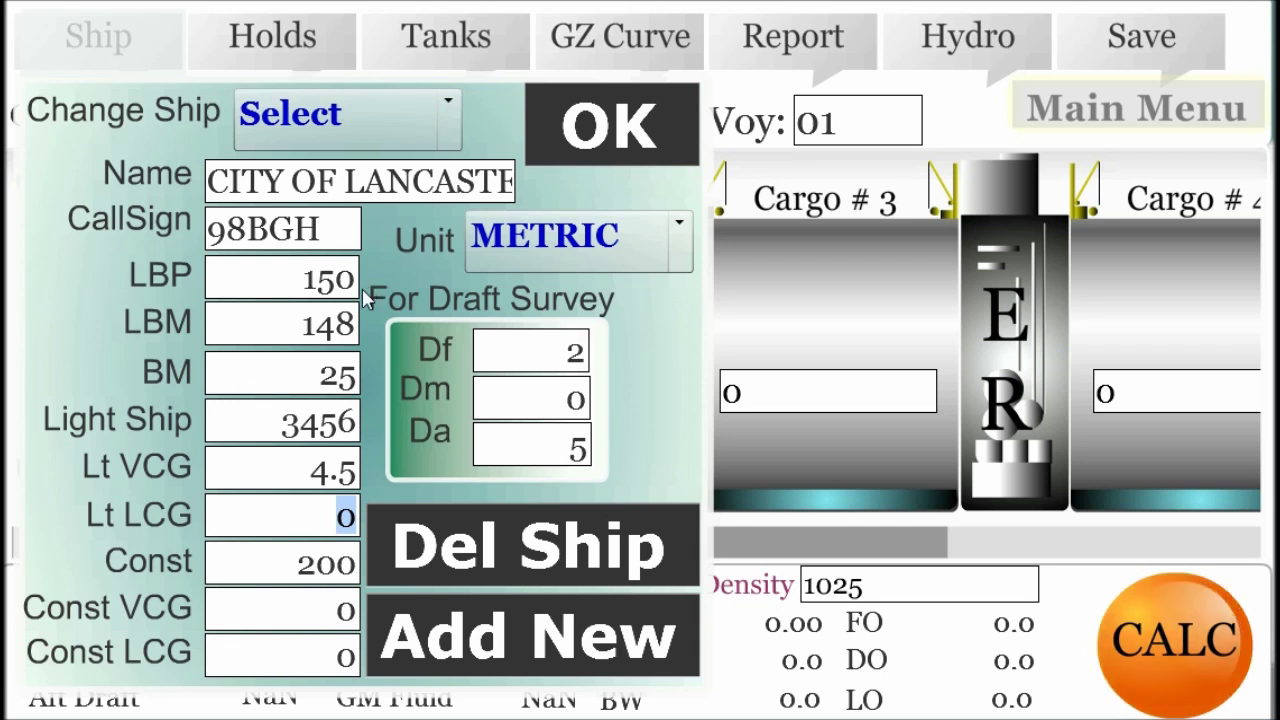
{"action": "type", "text": "55"}
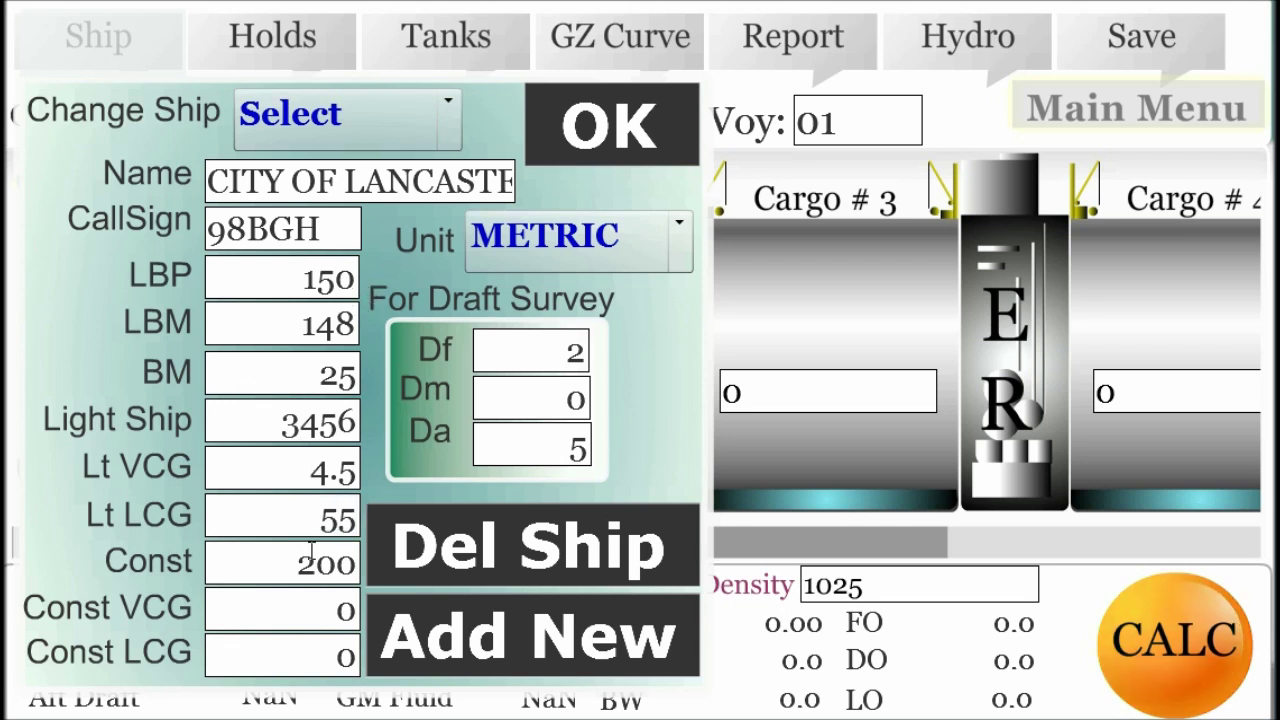
- Set the constant weight to 320 with VCG 4 and LCG 25, and confirm the particulars
{"action": "left_click_drag", "start_coordinate": [296, 563], "coordinate": [316, 565]}
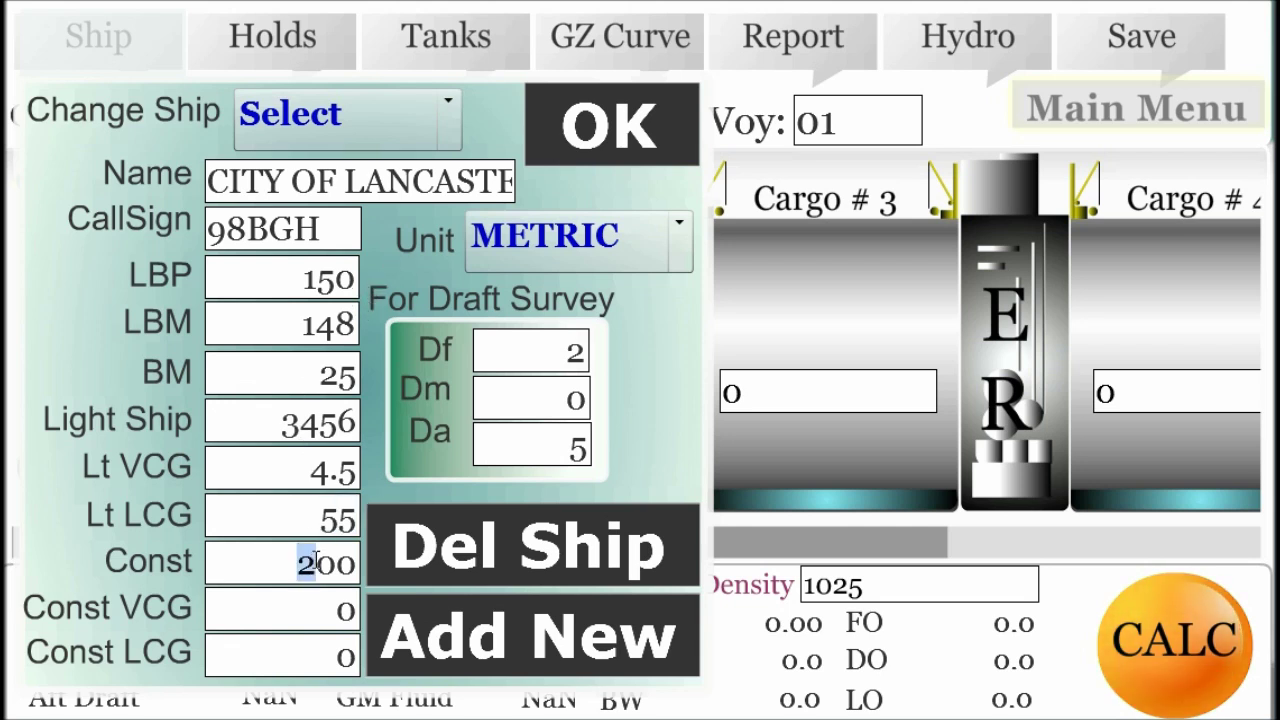
{"action": "type", "text": "32"}
{"action": "key", "text": "Delete"}
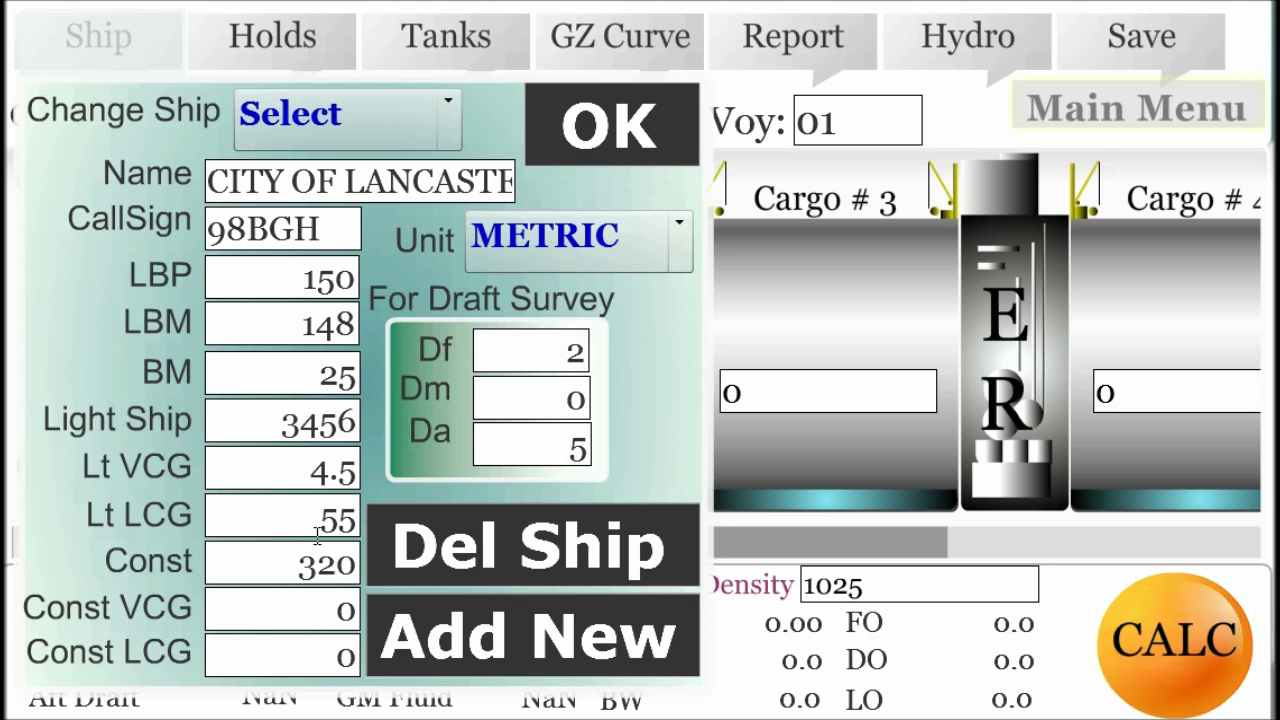
{"action": "left_click_drag", "start_coordinate": [330, 622], "coordinate": [356, 620]}
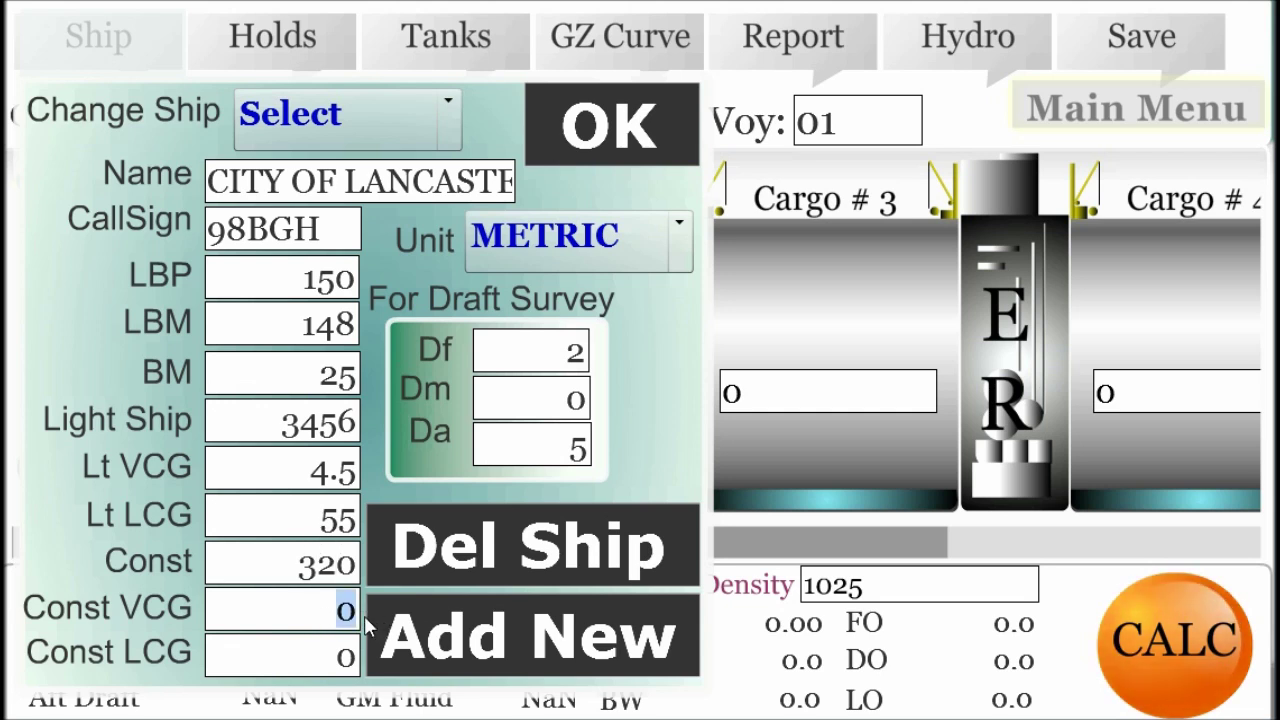
{"action": "type", "text": "4"}
{"action": "left_click_drag", "start_coordinate": [345, 655], "coordinate": [372, 662]}
{"action": "type", "text": "25"}
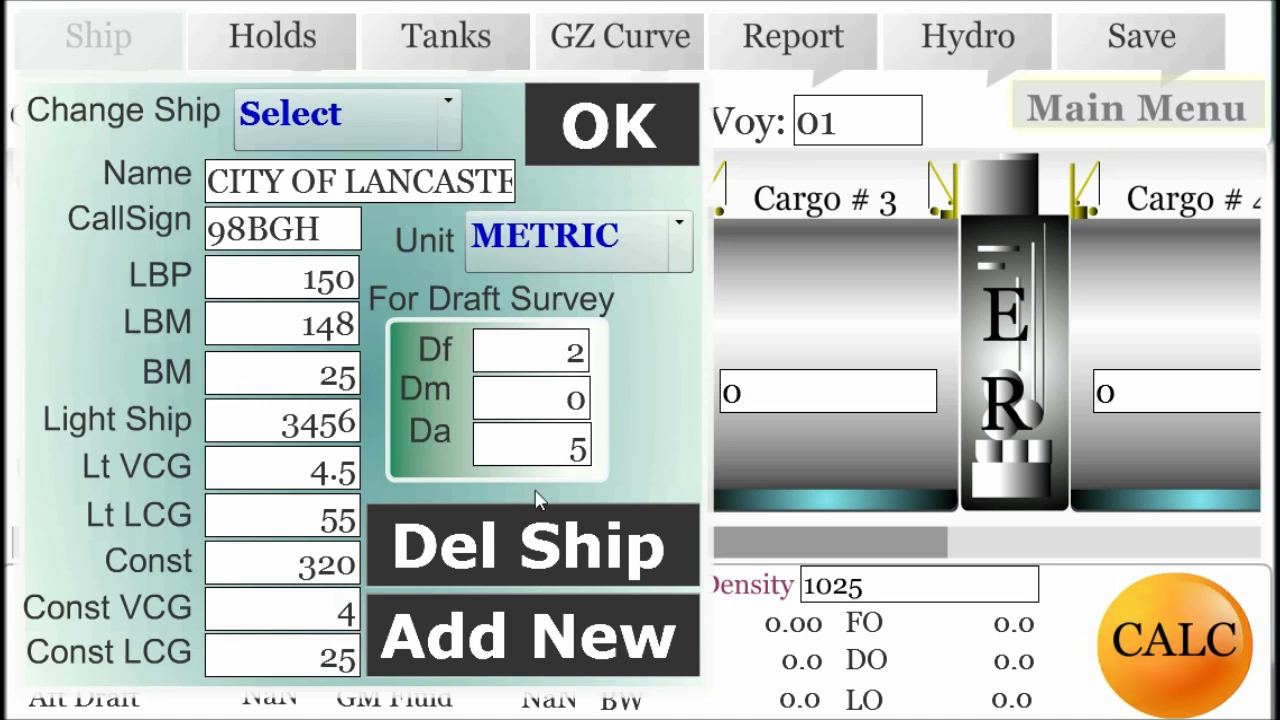
{"action": "left_click", "coordinate": [603, 133]}
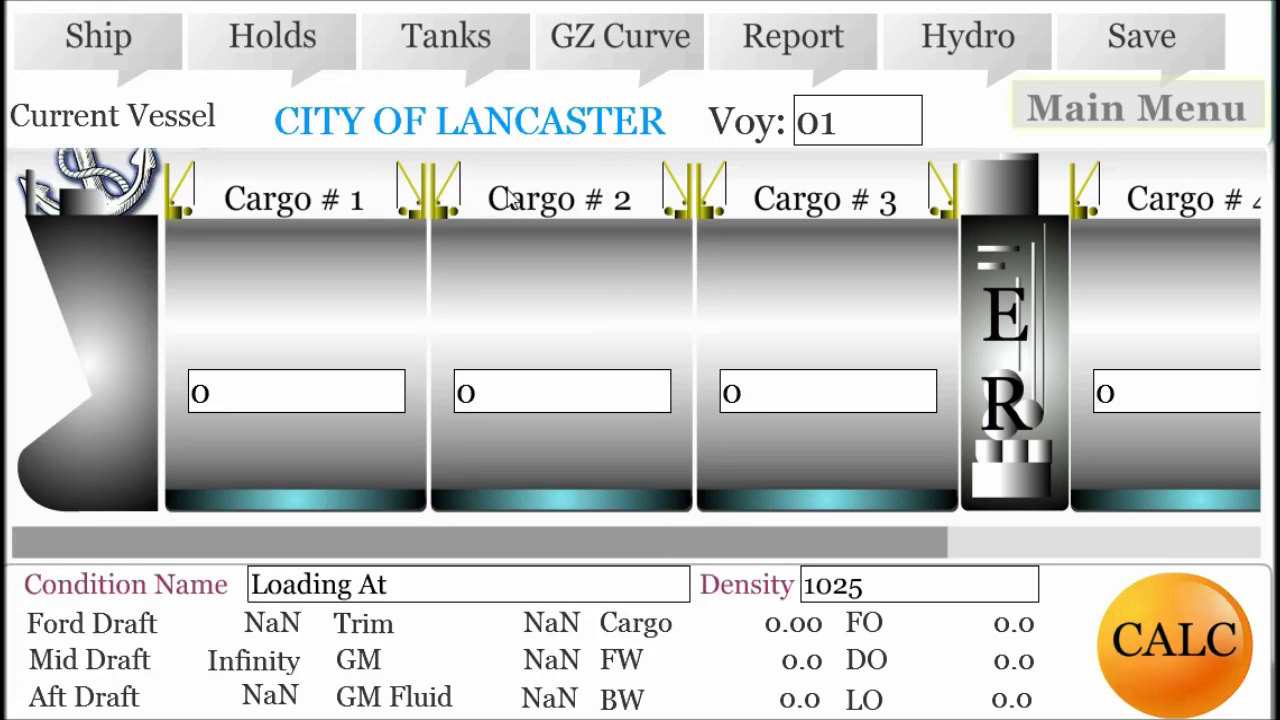
- In the cargo holds table, enter LCGs 145, 125, 130, 75 and 25 for Cargo # 1 to # 5
{"action": "left_click", "coordinate": [291, 30]}
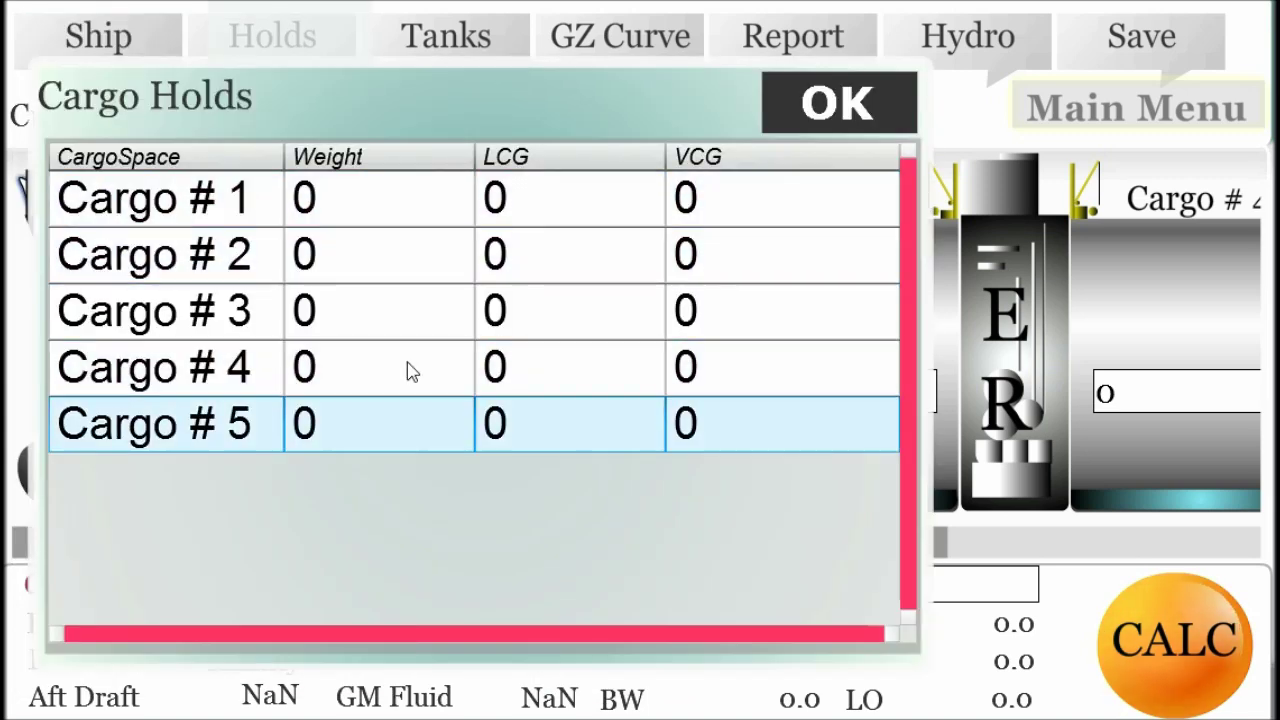
{"action": "left_click", "coordinate": [498, 202]}
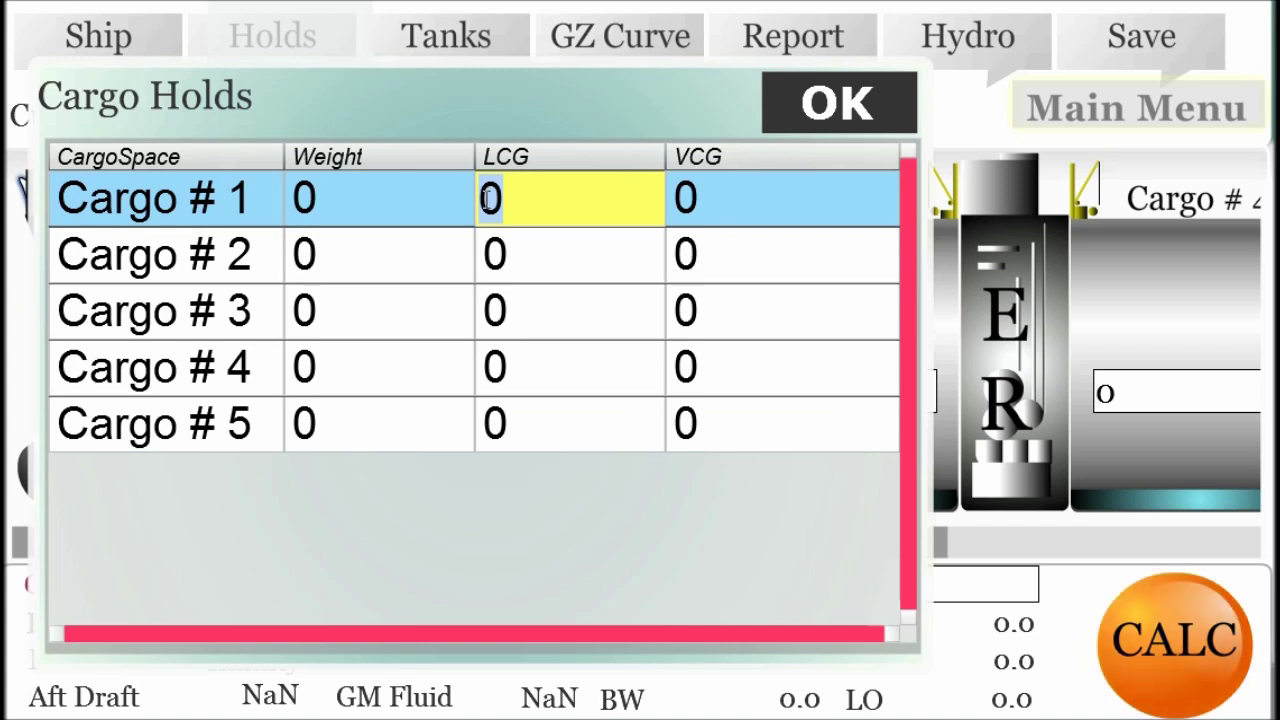
{"action": "type", "text": "145"}
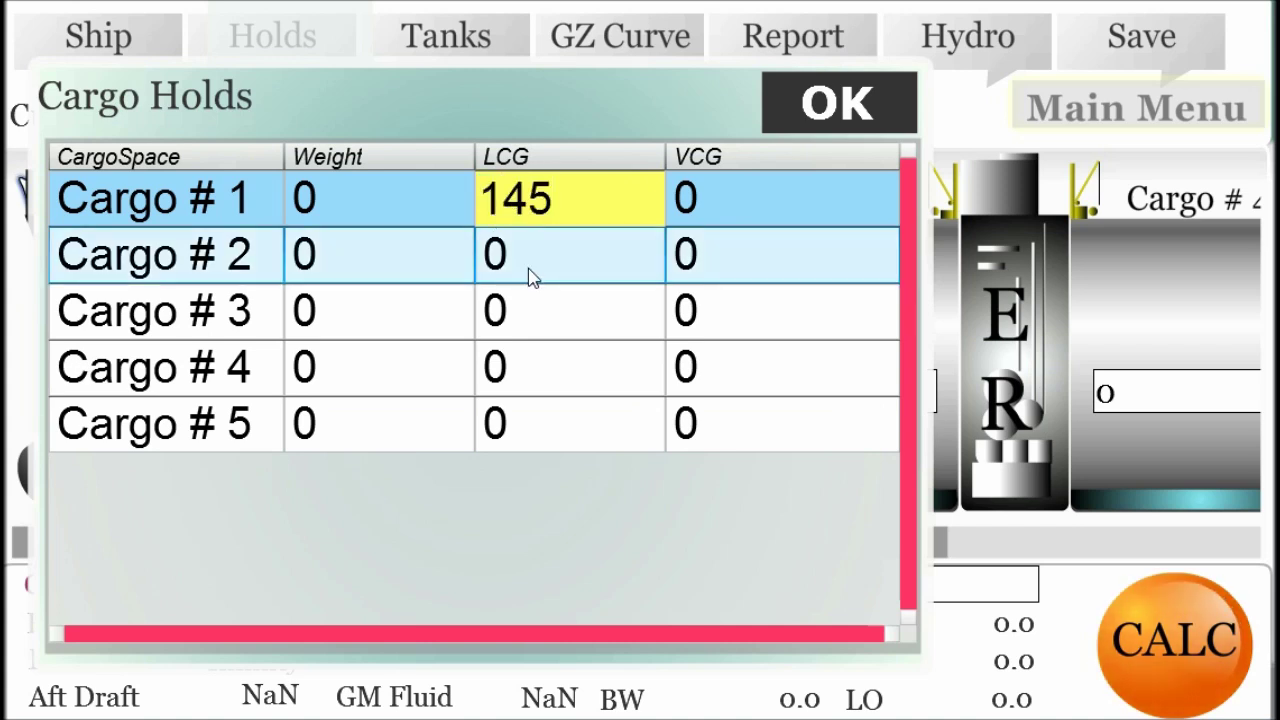
{"action": "left_click", "coordinate": [527, 263]}
{"action": "type", "text": "125"}
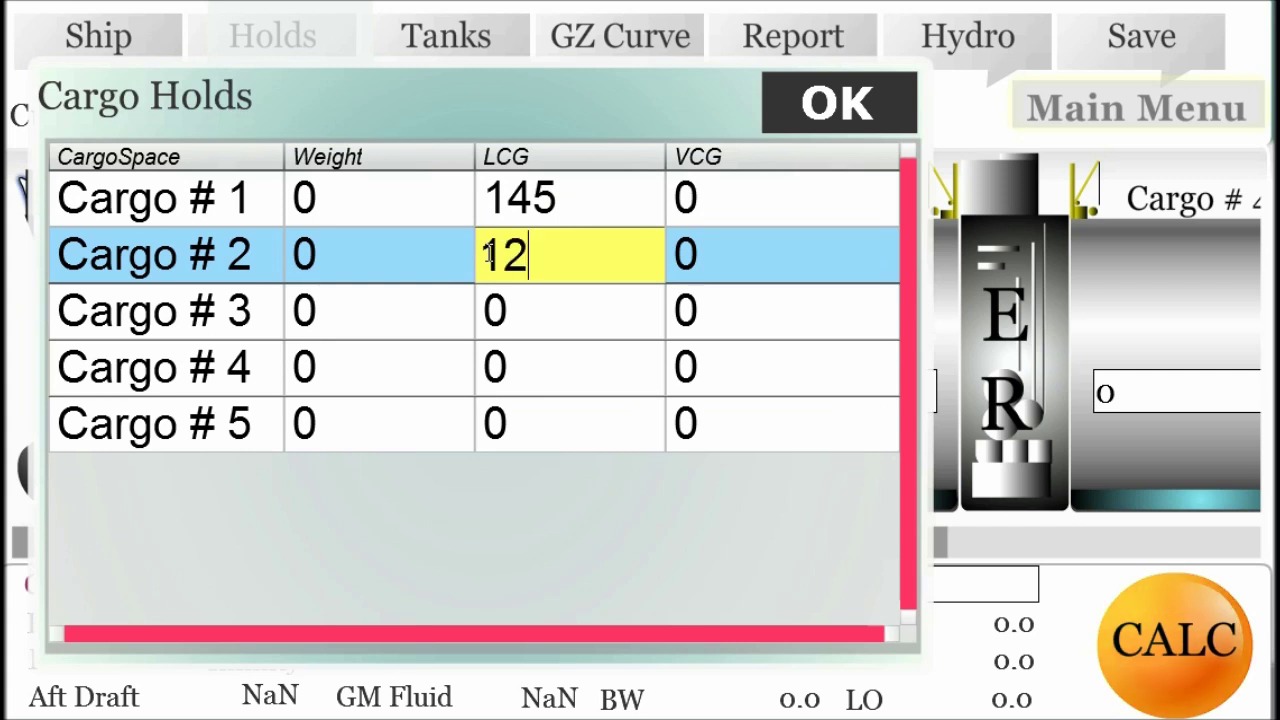
{"action": "left_click", "coordinate": [508, 312]}
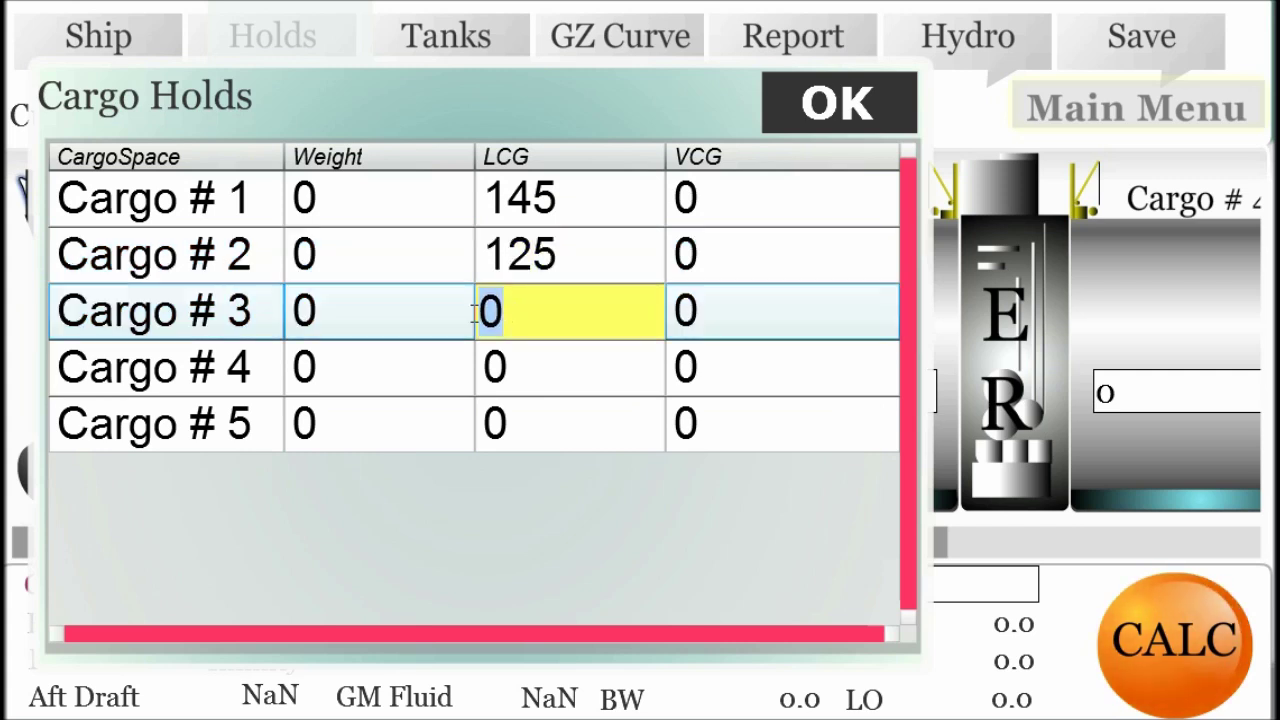
{"action": "type", "text": "130"}
{"action": "key", "text": "Return"}
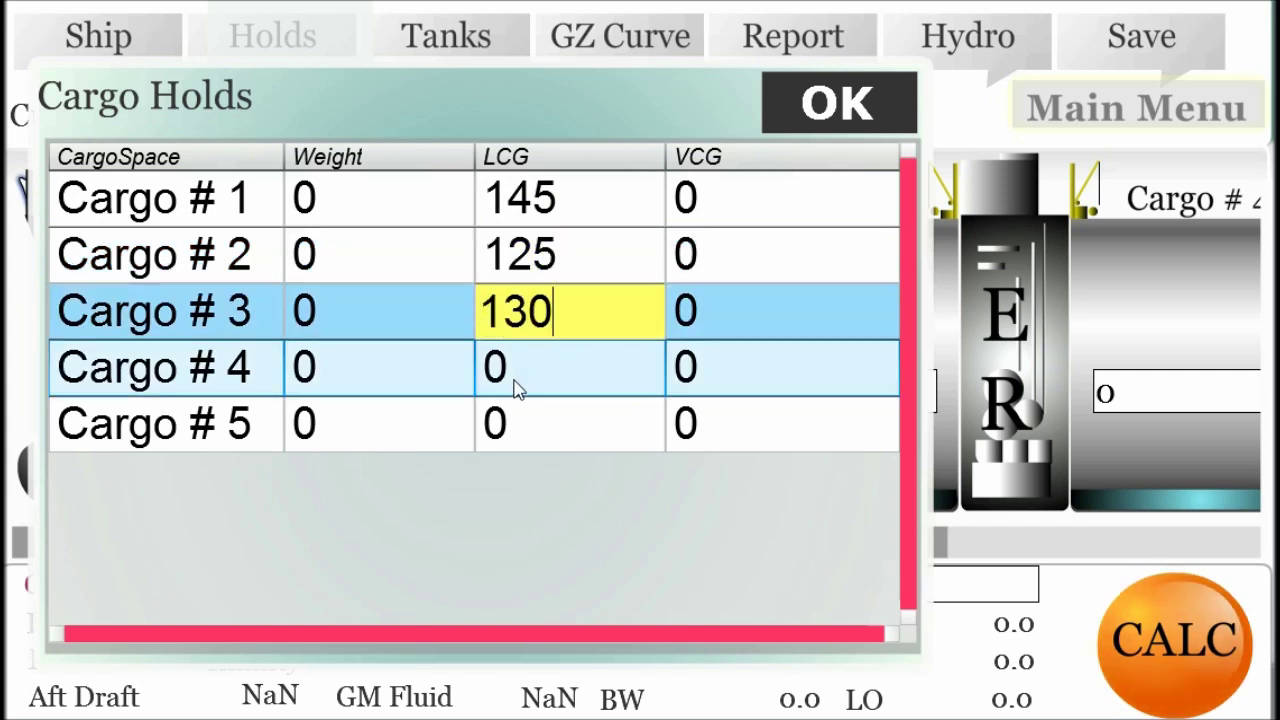
{"action": "left_click", "coordinate": [510, 372]}
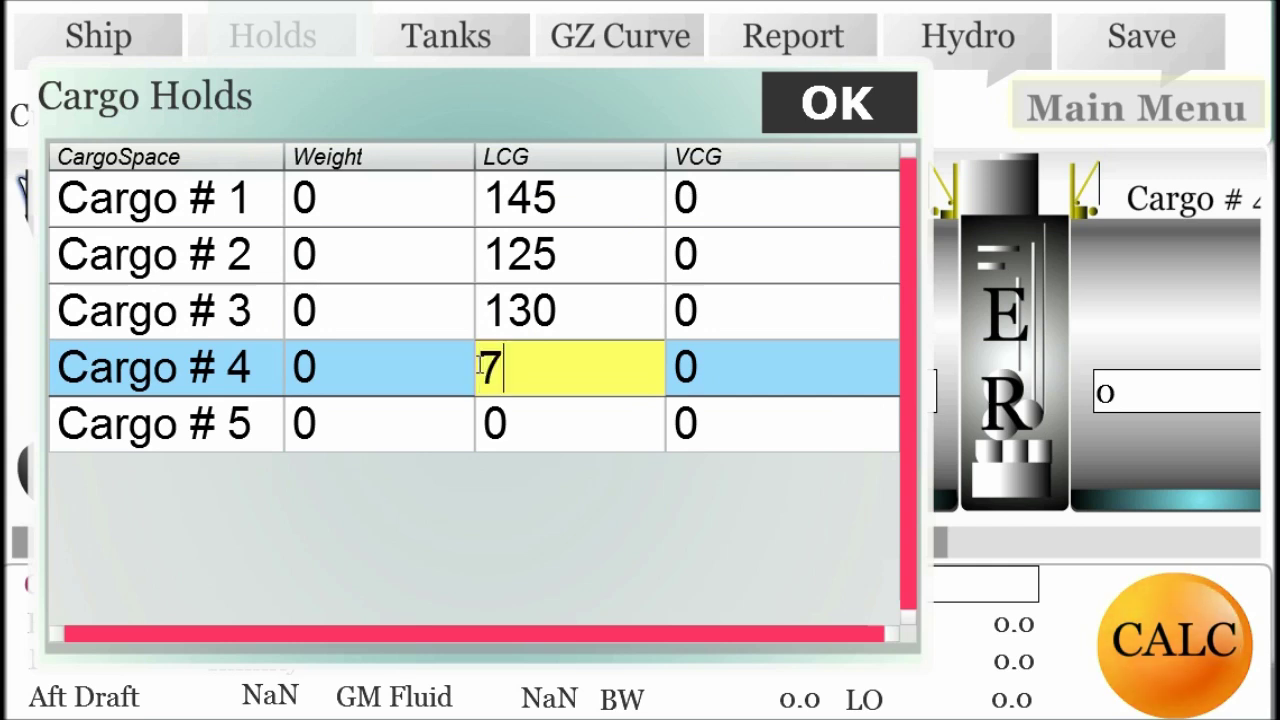
{"action": "type", "text": "75"}
{"action": "left_click", "coordinate": [535, 431]}
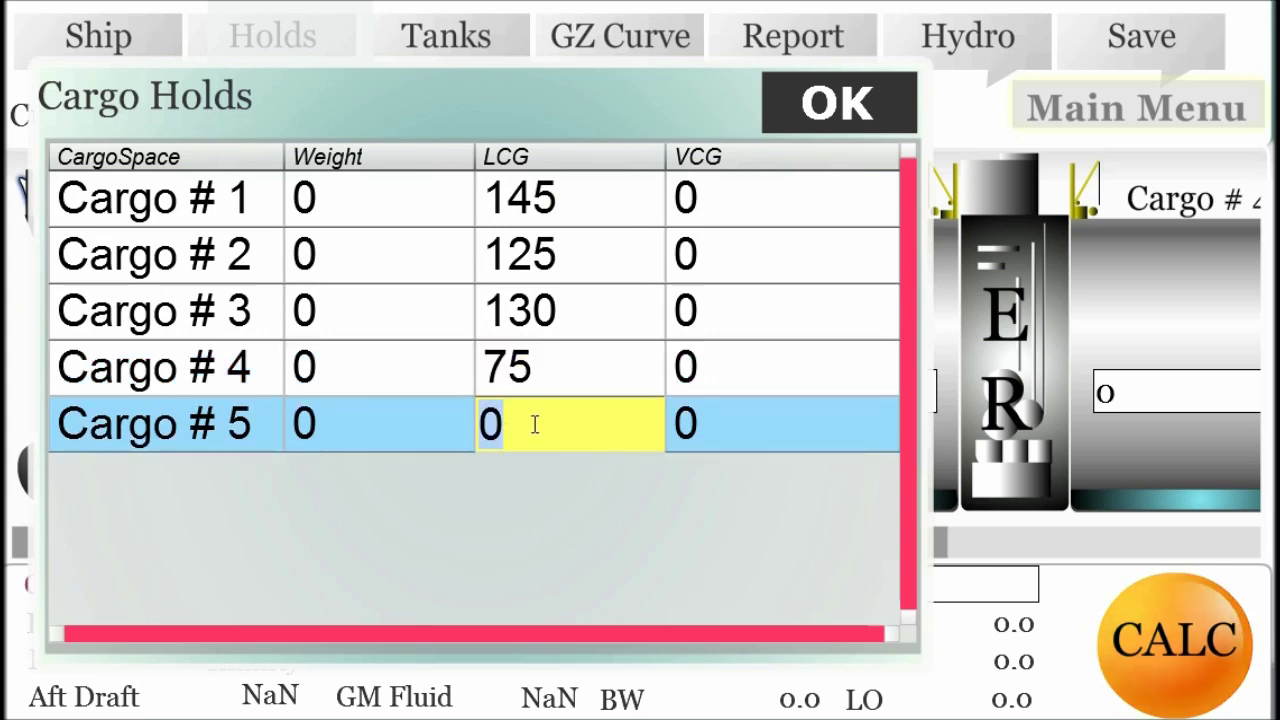
{"action": "type", "text": "25"}
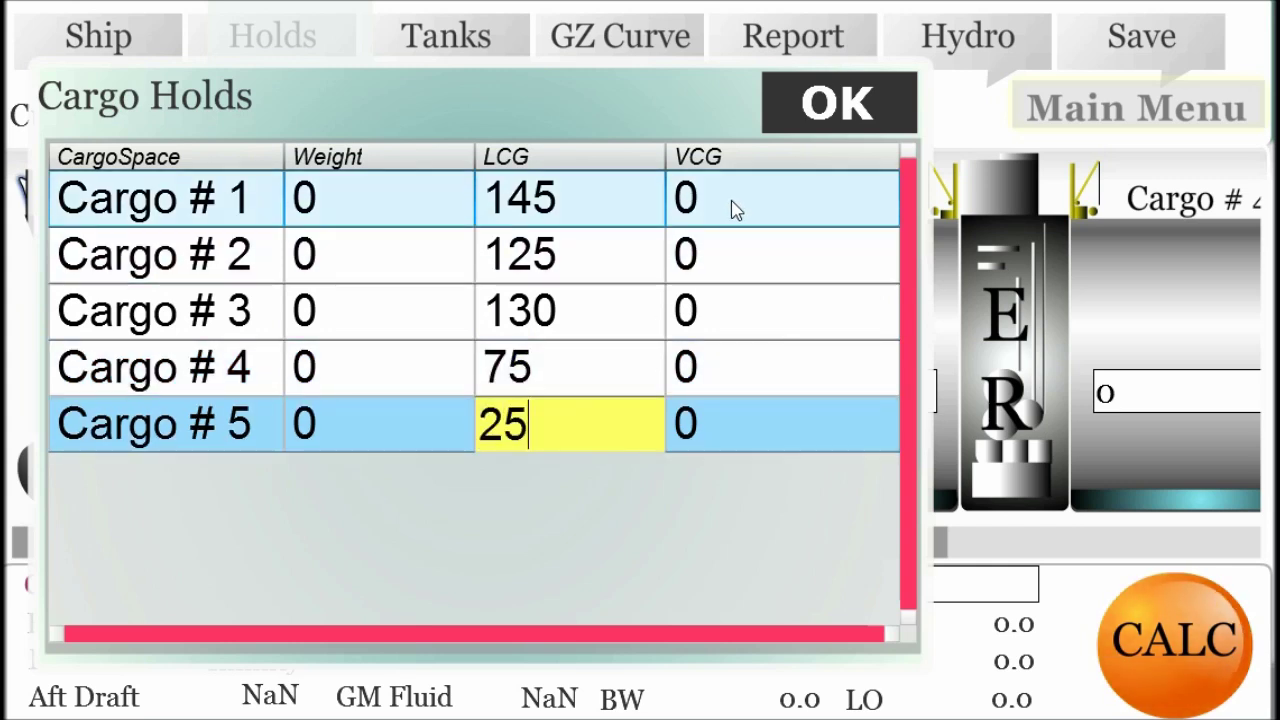
- Enter VCGs 4, 5, 6, 5 and 5 for Cargo # 1 to # 5 and save the holds
{"action": "left_click", "coordinate": [726, 203]}
{"action": "type", "text": "4"}
{"action": "left_click", "coordinate": [709, 250]}
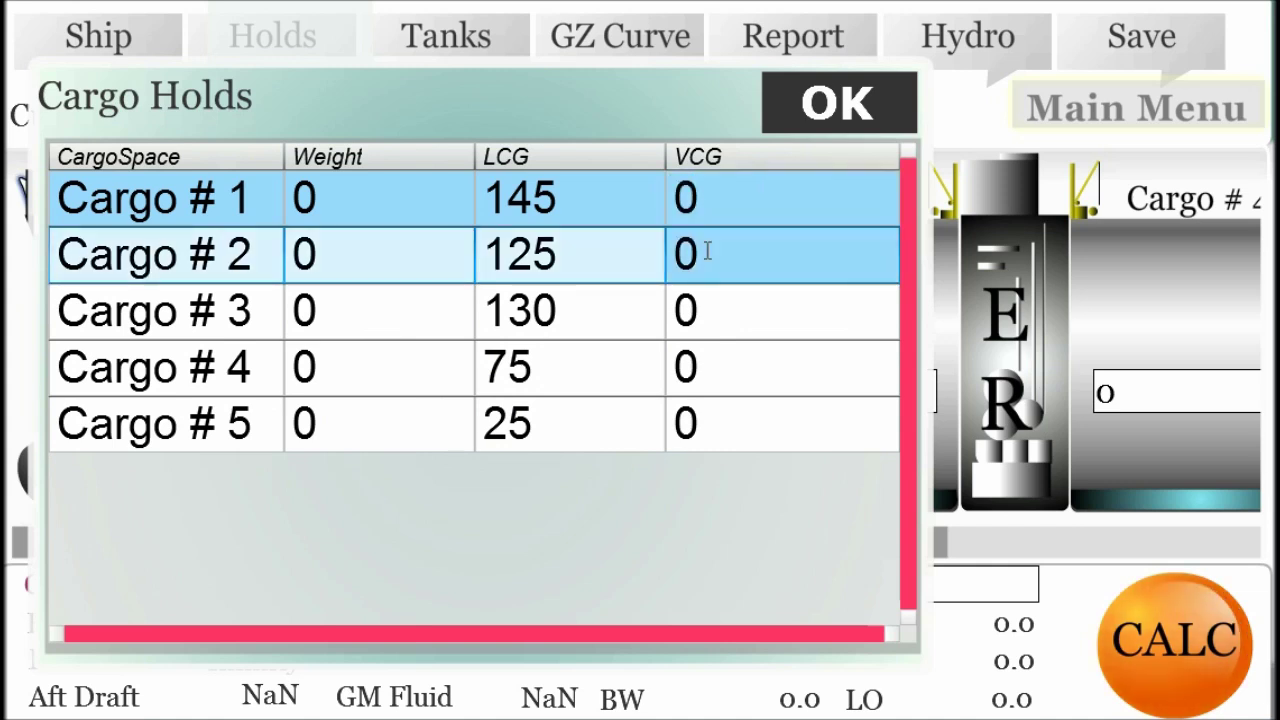
{"action": "type", "text": "5"}
{"action": "left_click", "coordinate": [706, 328]}
{"action": "type", "text": "6"}
{"action": "left_click", "coordinate": [715, 373]}
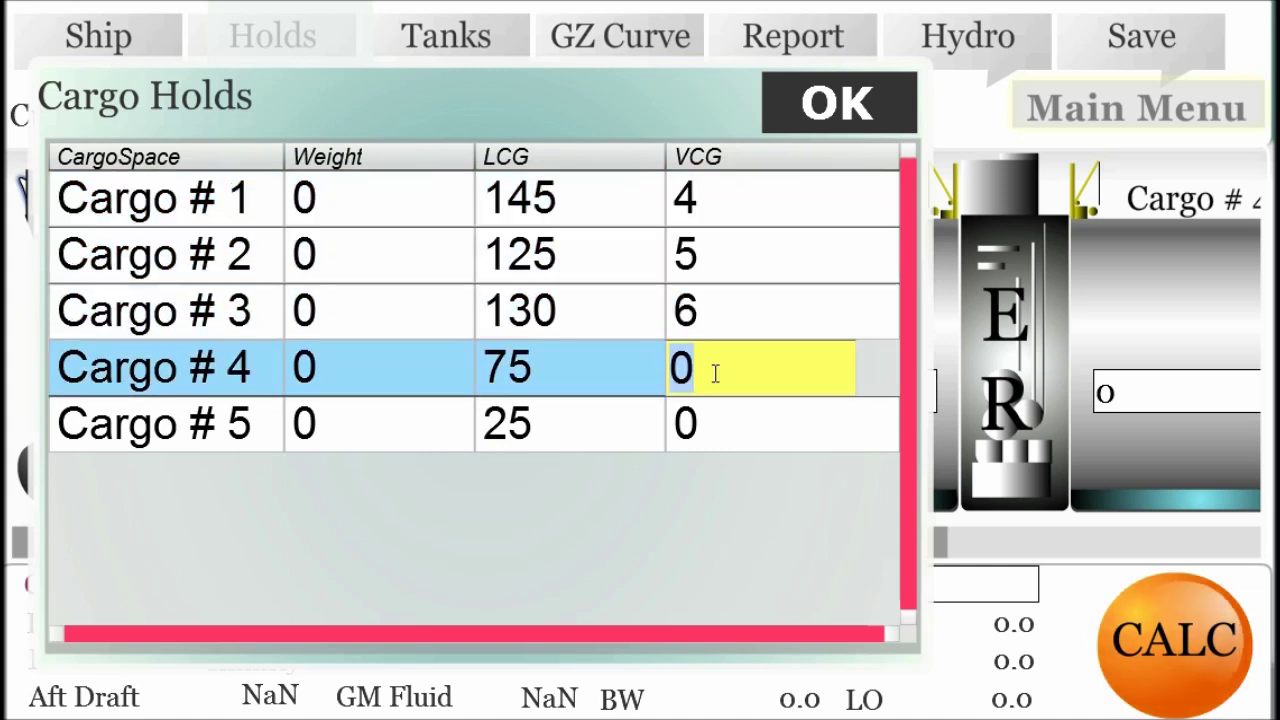
{"action": "type", "text": "5"}
{"action": "left_click", "coordinate": [703, 423]}
{"action": "type", "text": "5"}
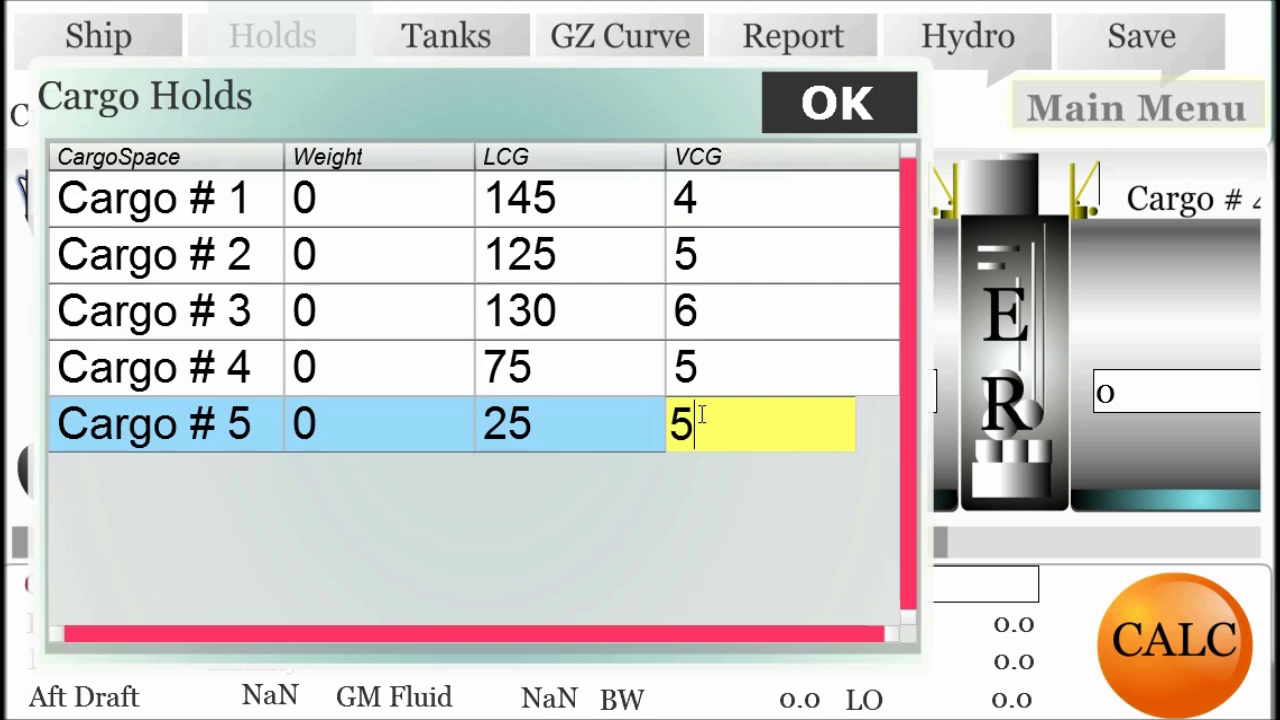
{"action": "left_click", "coordinate": [818, 112]}
{"action": "left_click", "coordinate": [468, 45]}
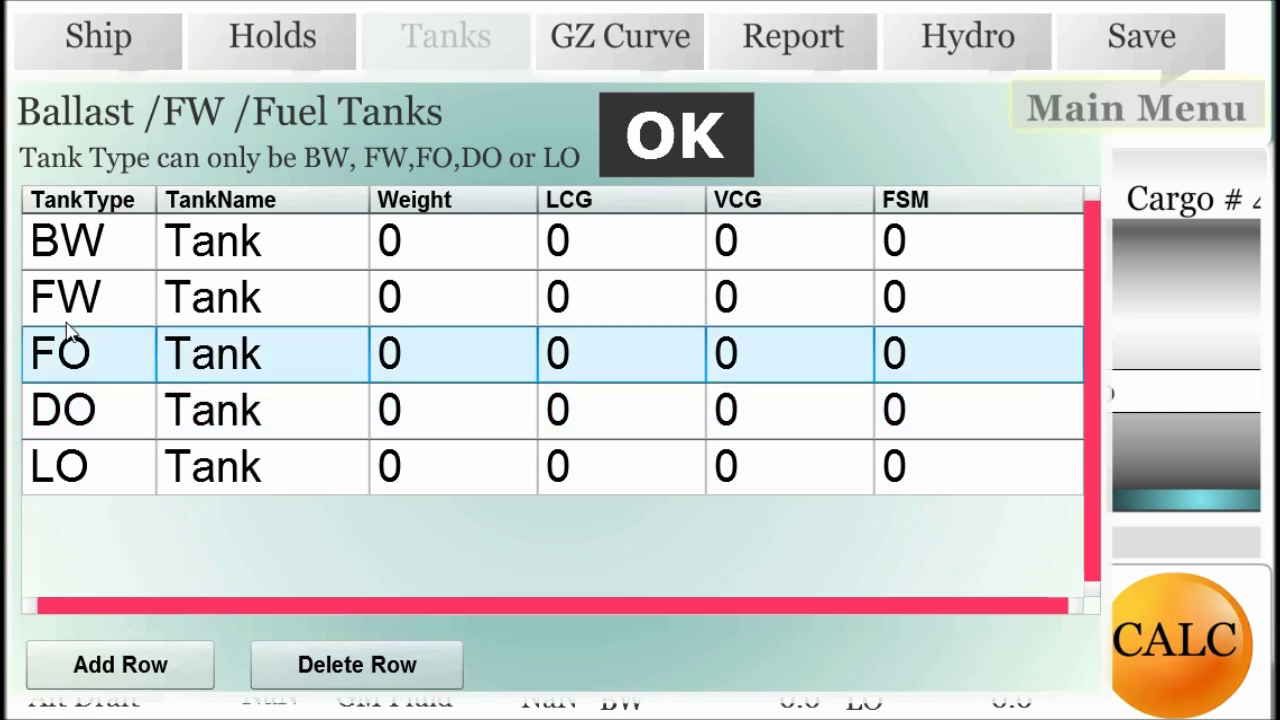
- Enter LCG 125, VCG 1.5 and FSM 200 for the BW ballast tank and save the tanks table
{"action": "left_click", "coordinate": [105, 245]}
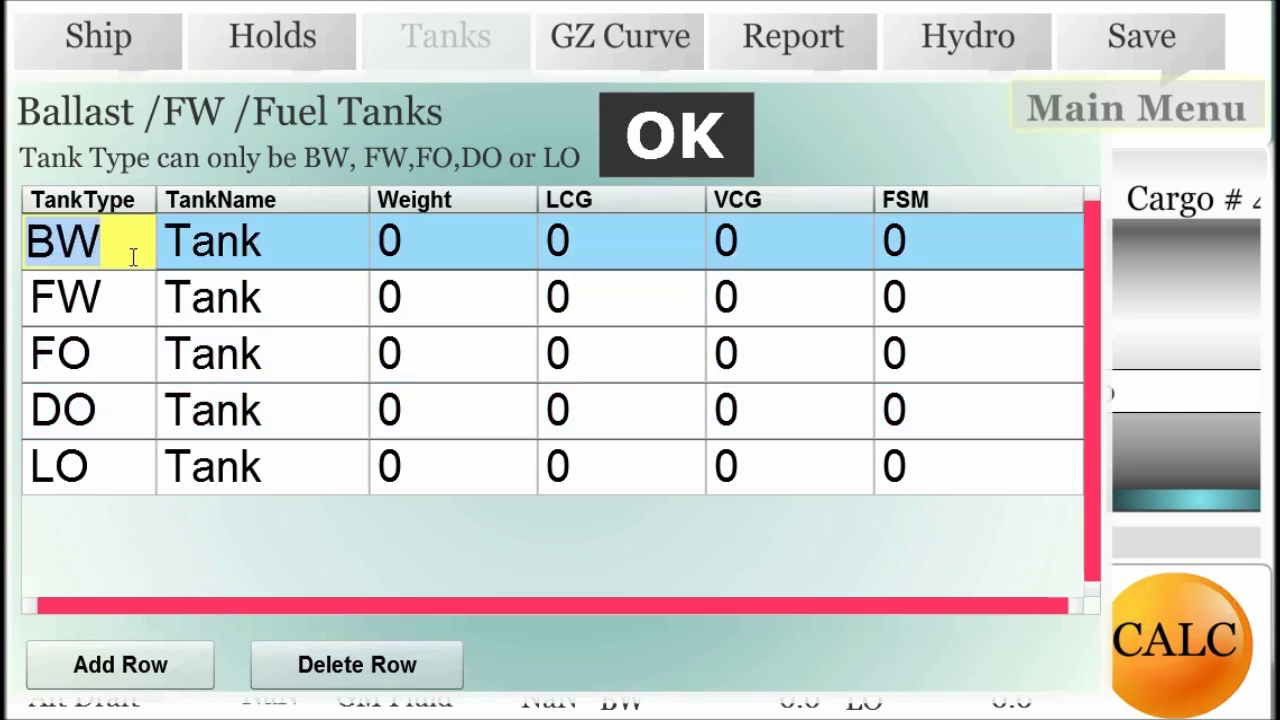
{"action": "left_click", "coordinate": [133, 257]}
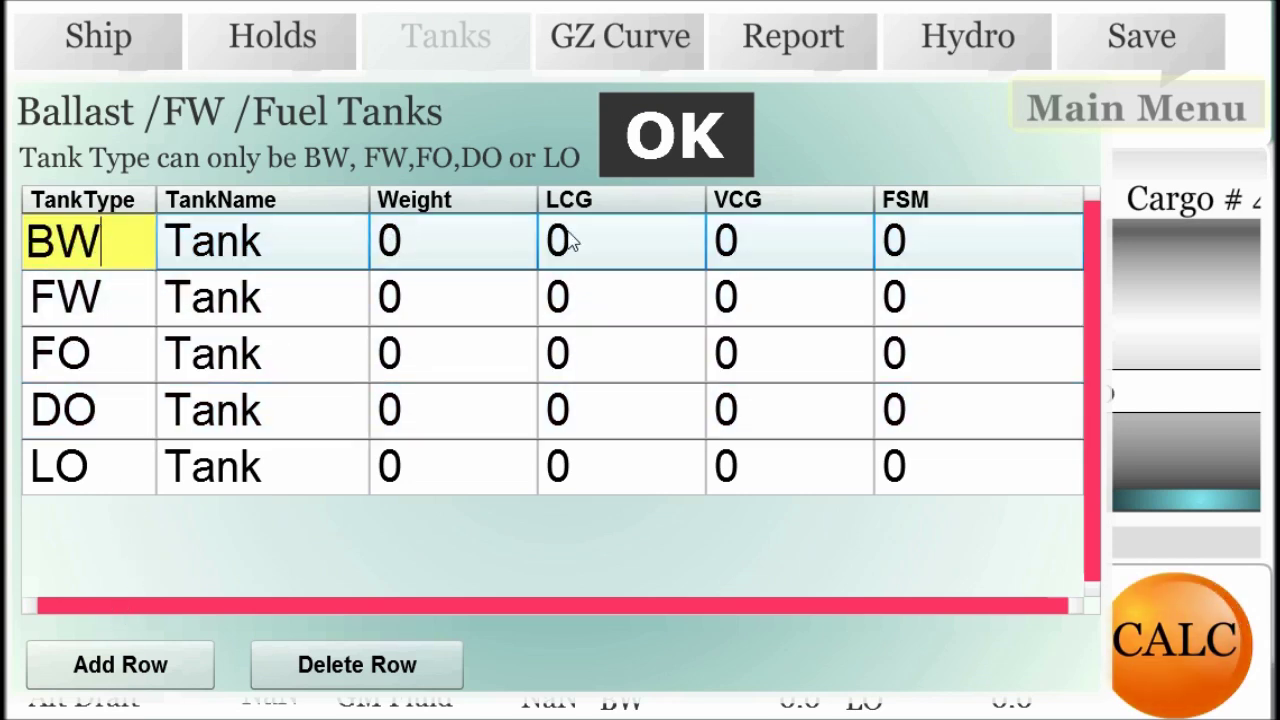
{"action": "left_click", "coordinate": [567, 240]}
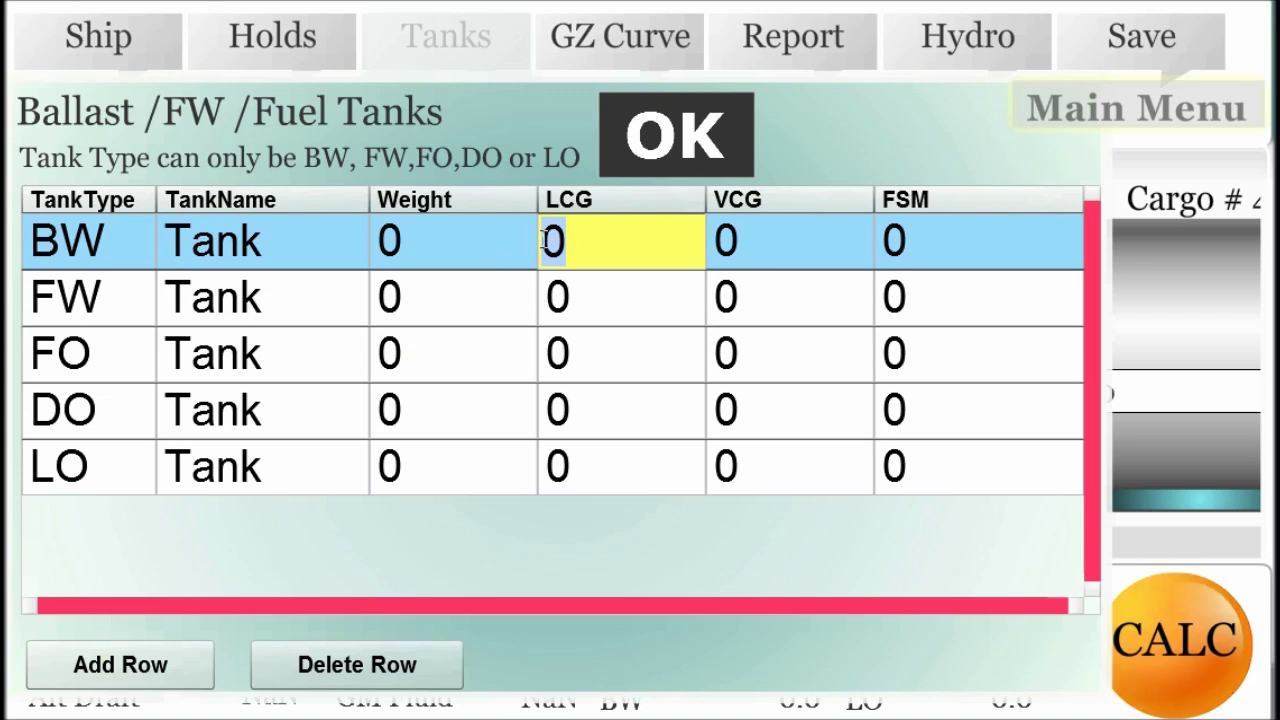
{"action": "type", "text": "125"}
{"action": "left_click", "coordinate": [744, 246]}
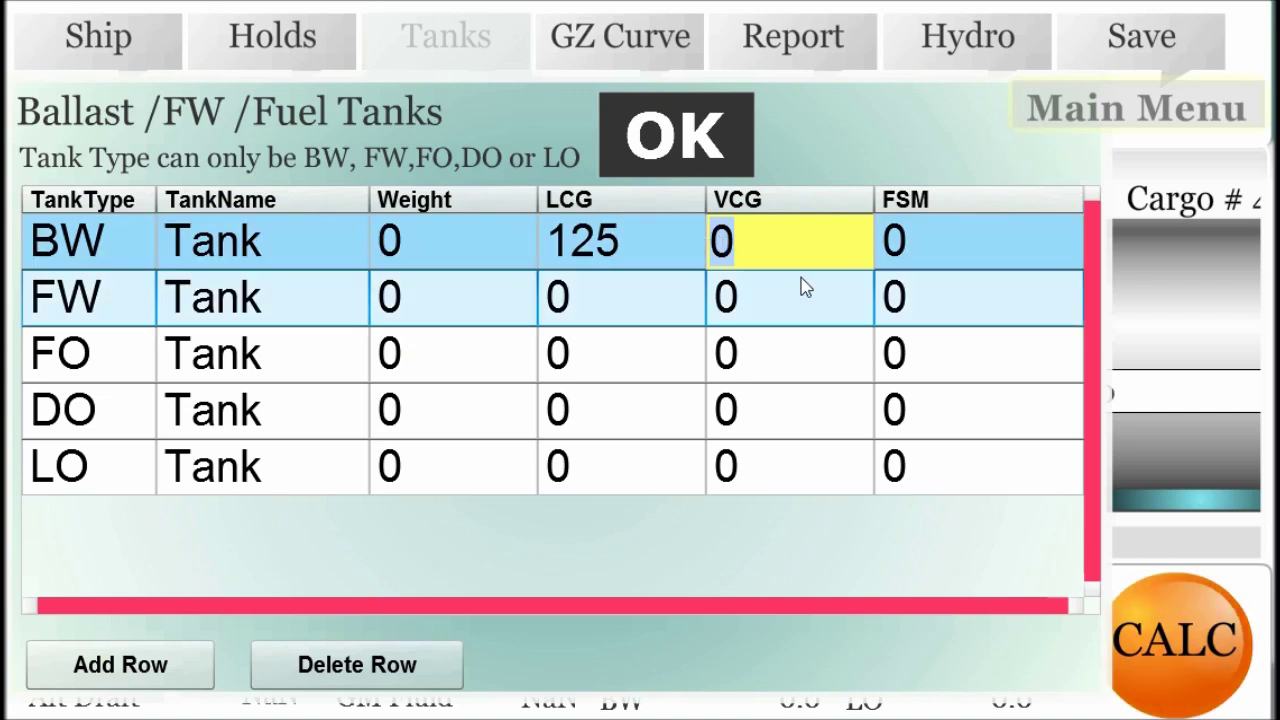
{"action": "type", "text": "1.5"}
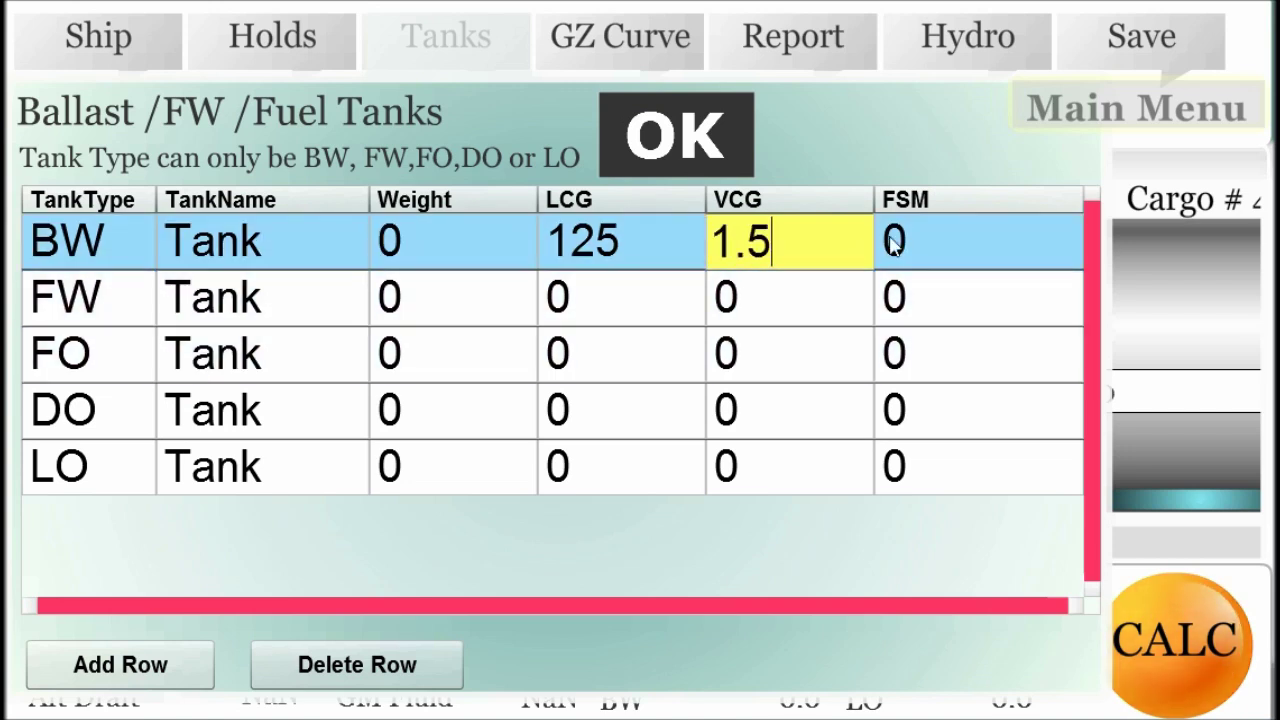
{"action": "left_click", "coordinate": [912, 240]}
{"action": "type", "text": "200"}
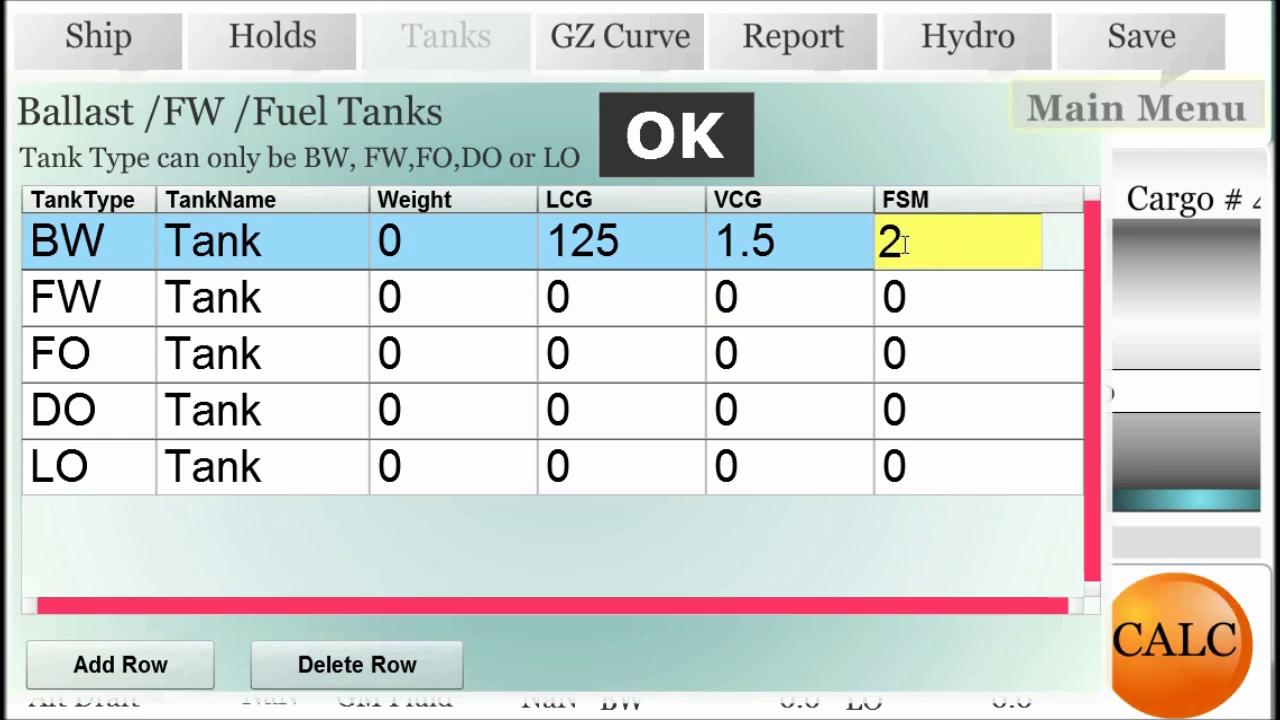
{"action": "left_click", "coordinate": [470, 297]}
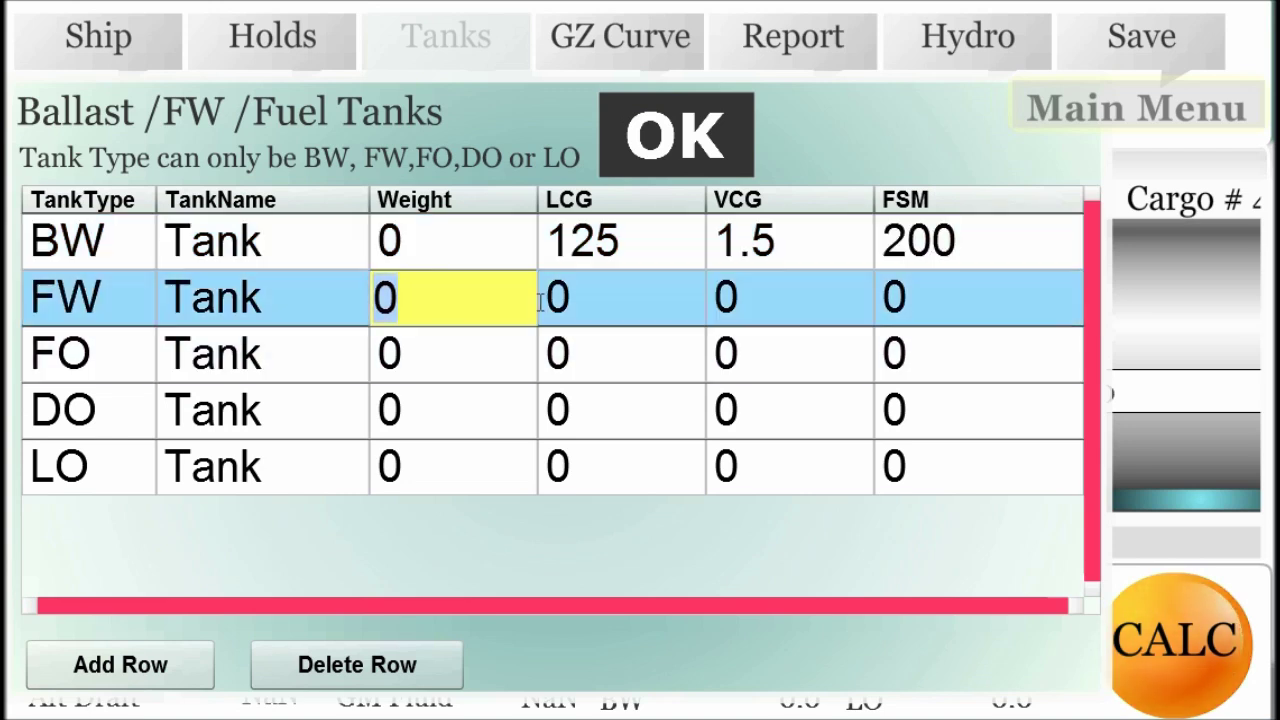
{"action": "left_click", "coordinate": [591, 303]}
{"action": "left_click", "coordinate": [668, 151]}
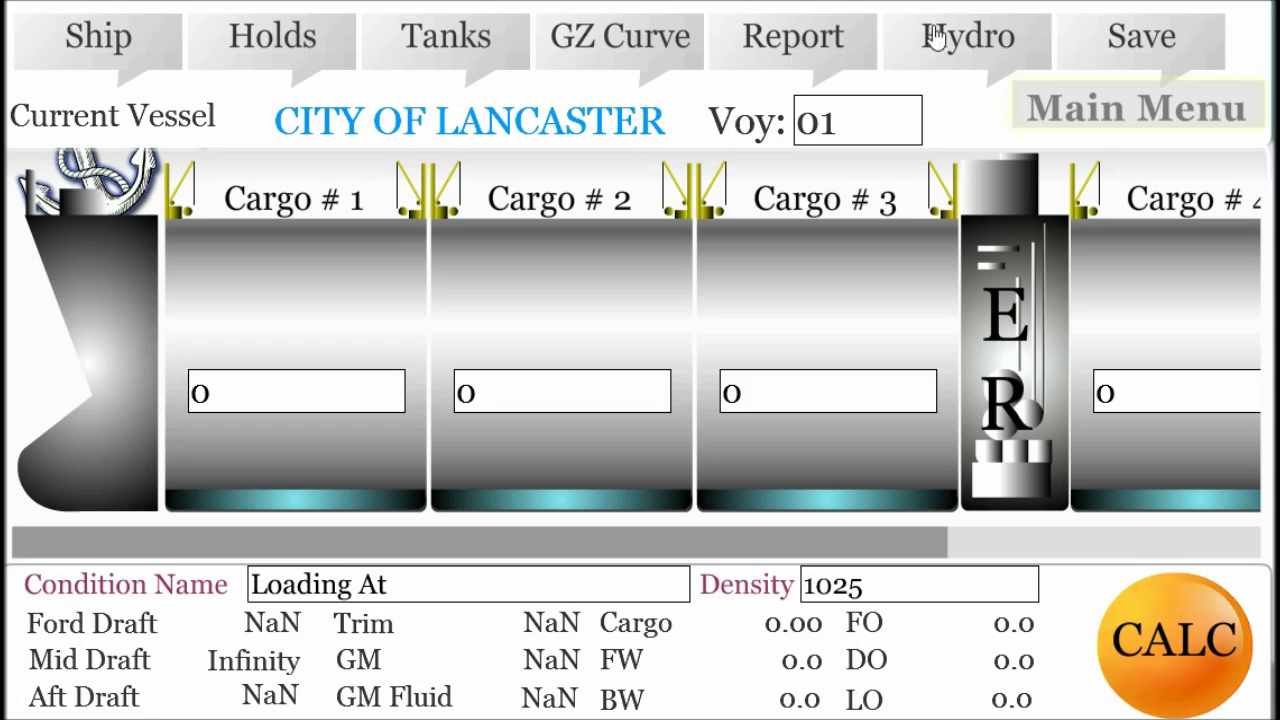
- Add three extra draft rows to the hydrostatics table
{"action": "left_click", "coordinate": [1005, 37]}
{"action": "left_click", "coordinate": [29, 255]}
{"action": "left_click", "coordinate": [88, 696]}
{"action": "left_click", "coordinate": [88, 693]}
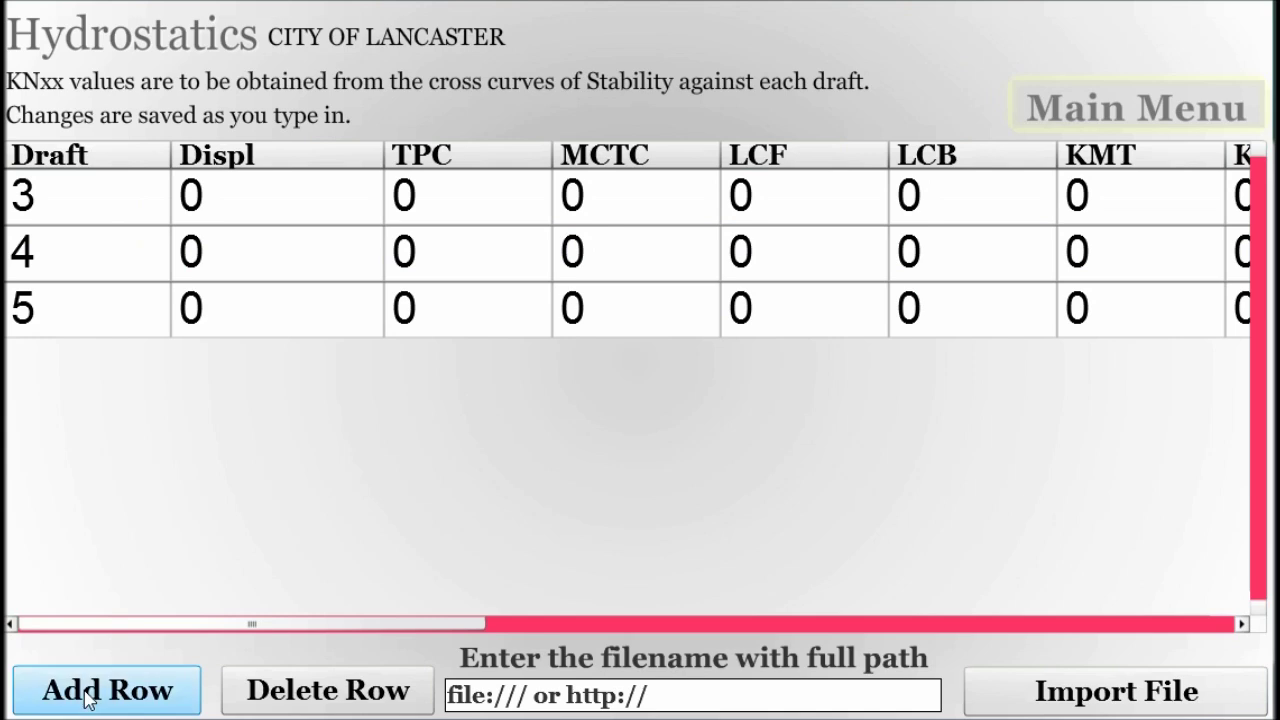
{"action": "left_click", "coordinate": [88, 693]}
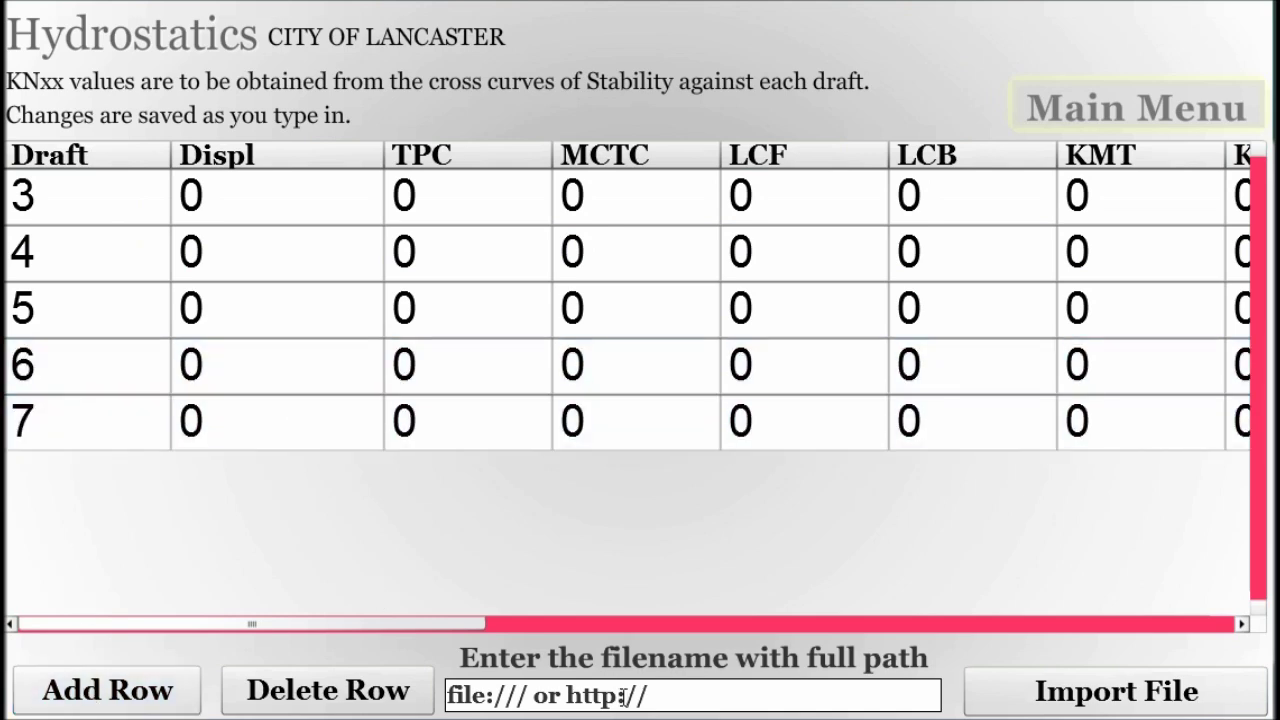
- Import the hydrostatic data for drafts 2–7 from the avo.txt file URL
{"action": "left_click_drag", "start_coordinate": [674, 697], "coordinate": [446, 697]}
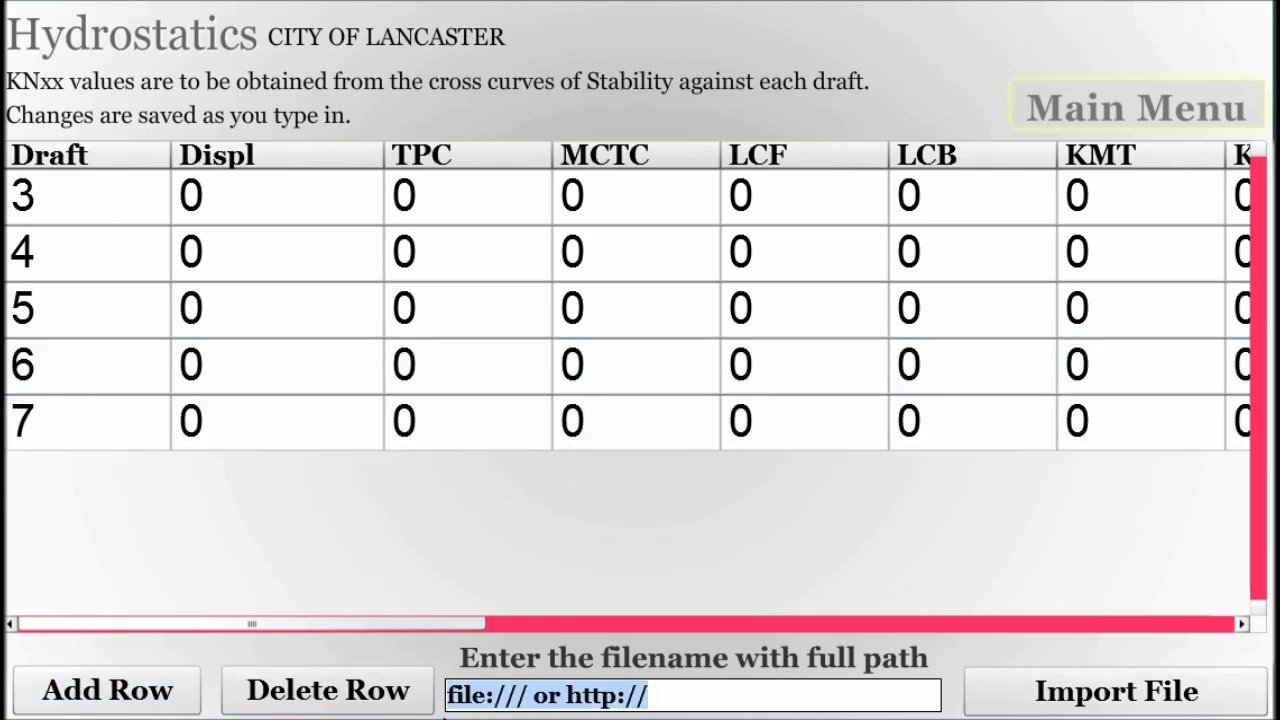
{"action": "type", "text": "http://"}
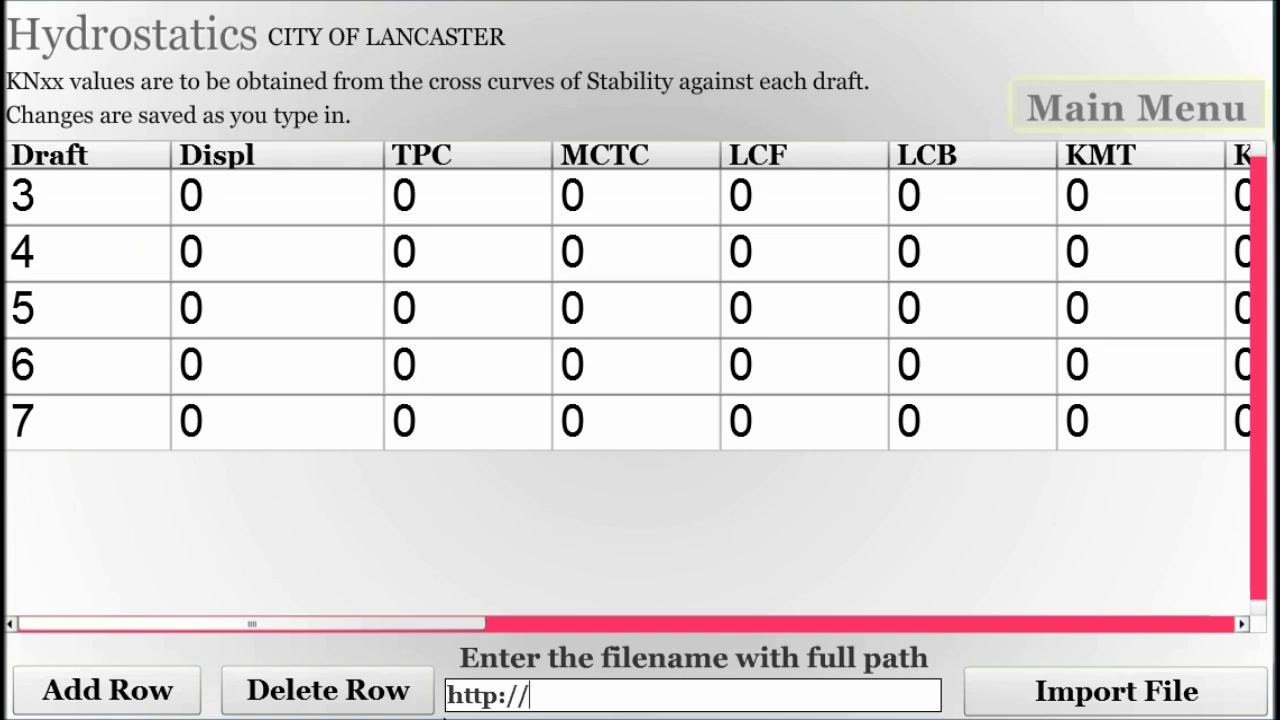
{"action": "type", "text": "draft"}
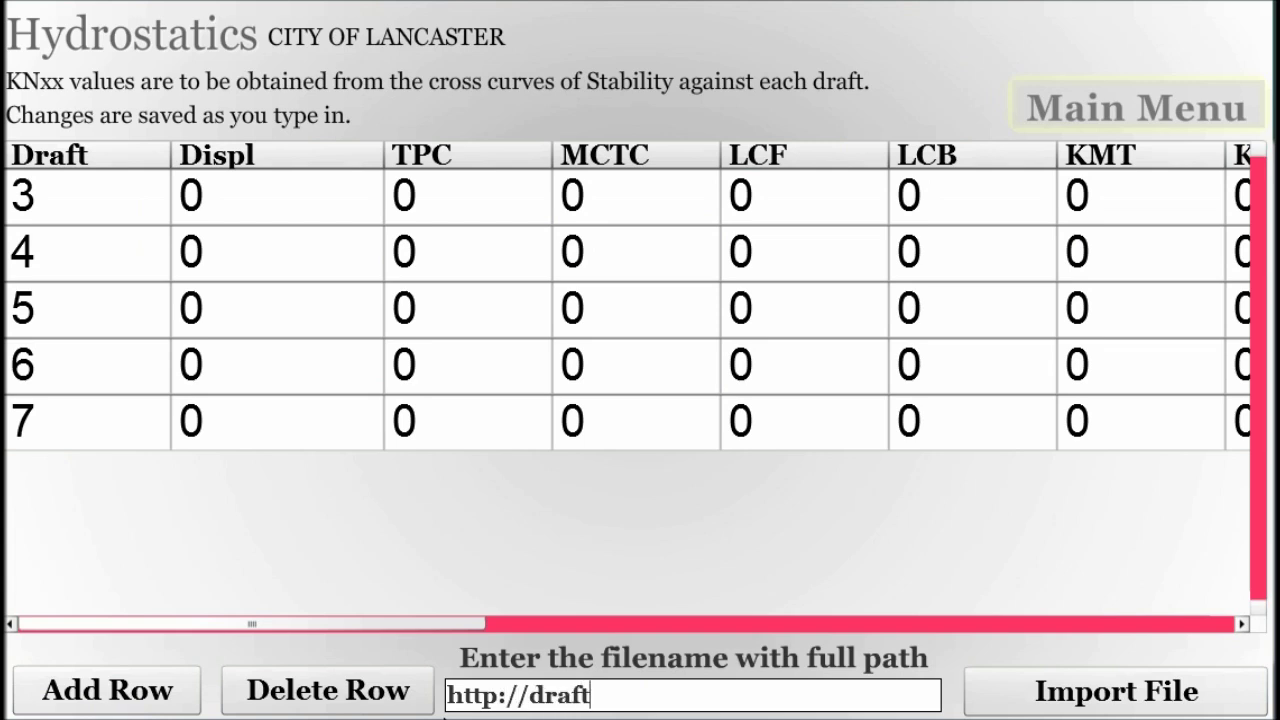
{"action": "type", "text": ".avocetdata.net/a"}
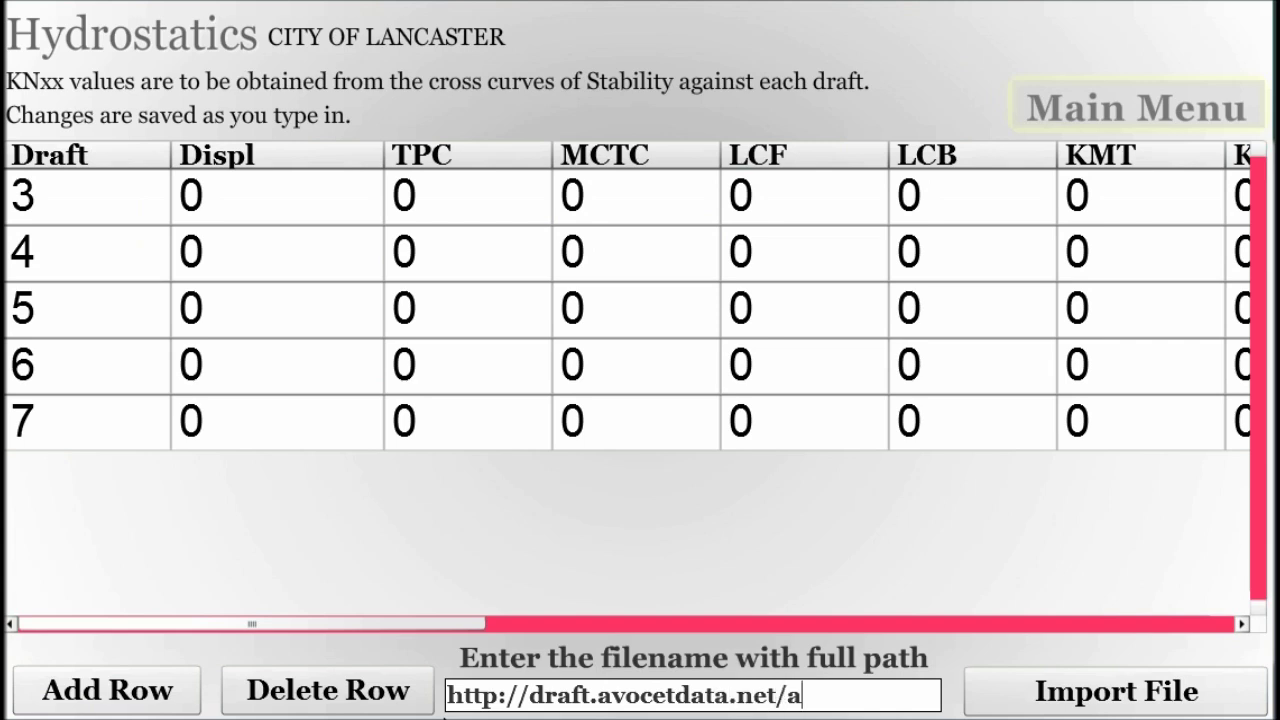
{"action": "type", "text": "vo.tx"}
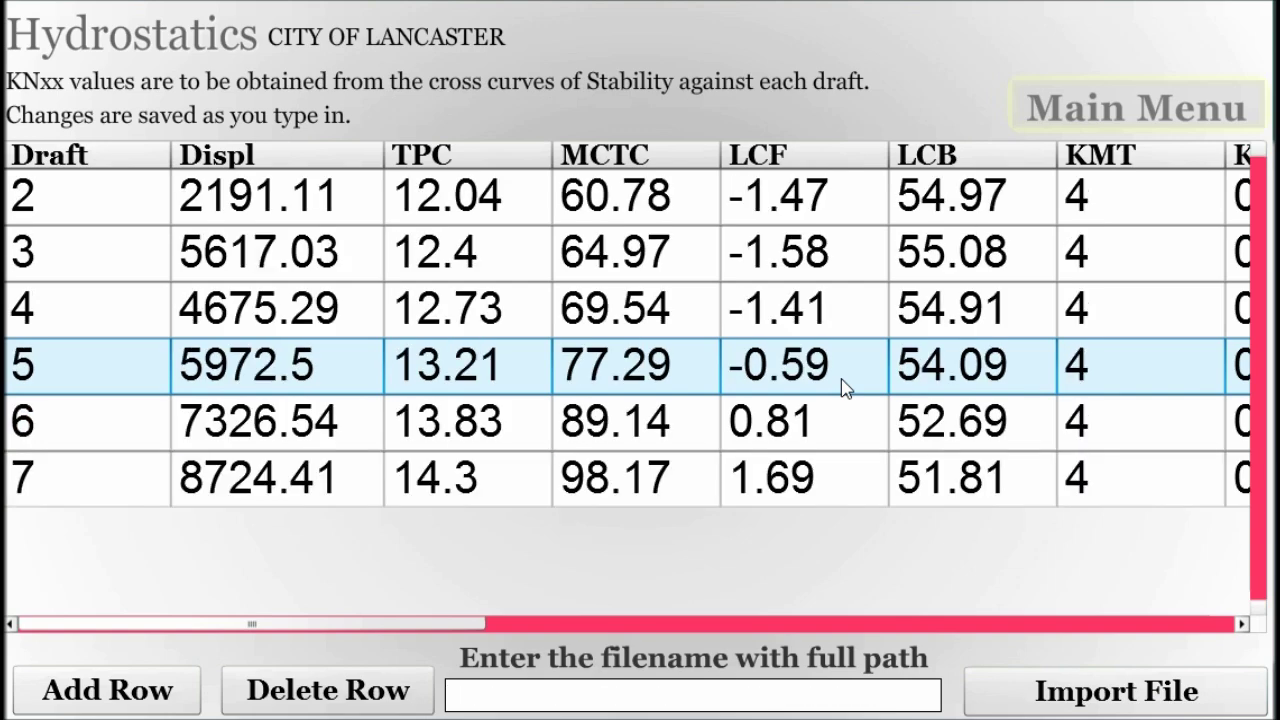
{"action": "left_click", "coordinate": [246, 203]}
{"action": "key", "text": "Down"}
{"action": "key", "text": "Down"}
{"action": "key", "text": "Down"}
{"action": "key", "text": "Down"}
{"action": "key", "text": "Down"}
{"action": "key", "text": "Tab"}
{"action": "mouse_move", "coordinate": [442, 625]}
{"action": "left_mouse_down"}
{"action": "mouse_move", "coordinate": [1190, 632]}
{"action": "mouse_move", "coordinate": [434, 616]}
{"action": "left_mouse_up"}
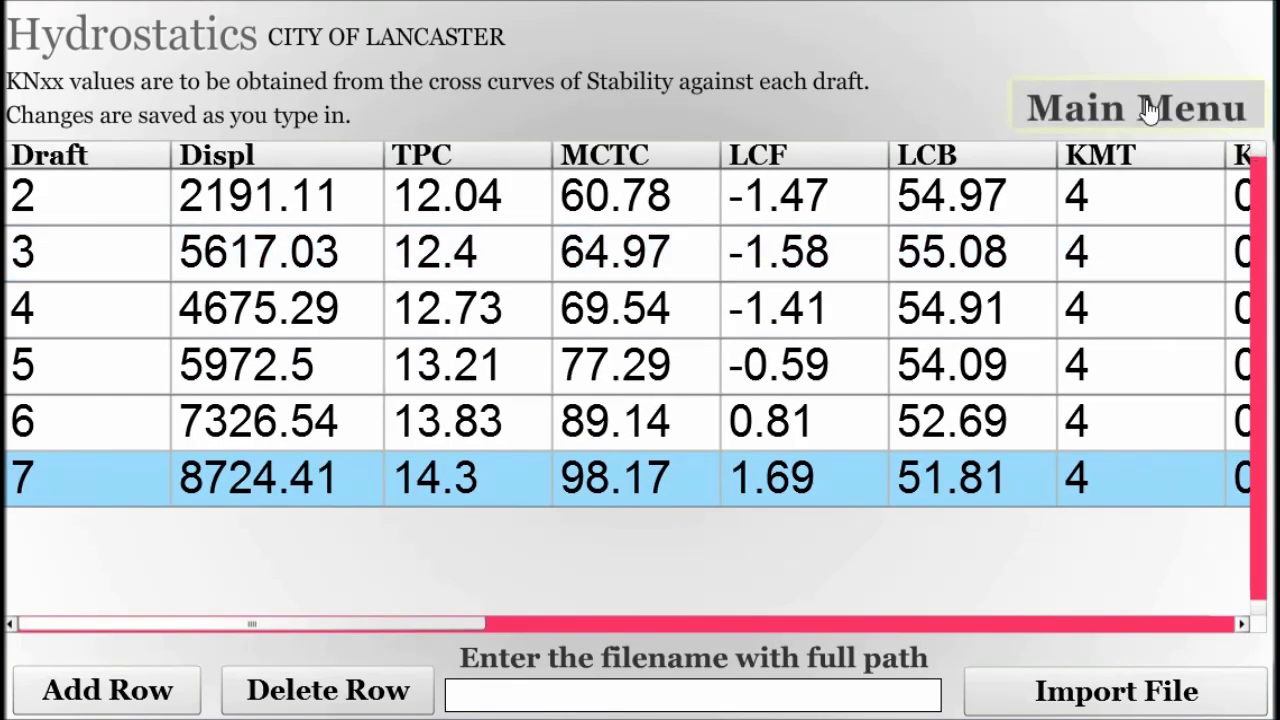
- Return via the main menu to the stability page showing drafts 4.394/5.516, trim 1.142, GM -0.458
{"action": "left_click", "coordinate": [1115, 120]}
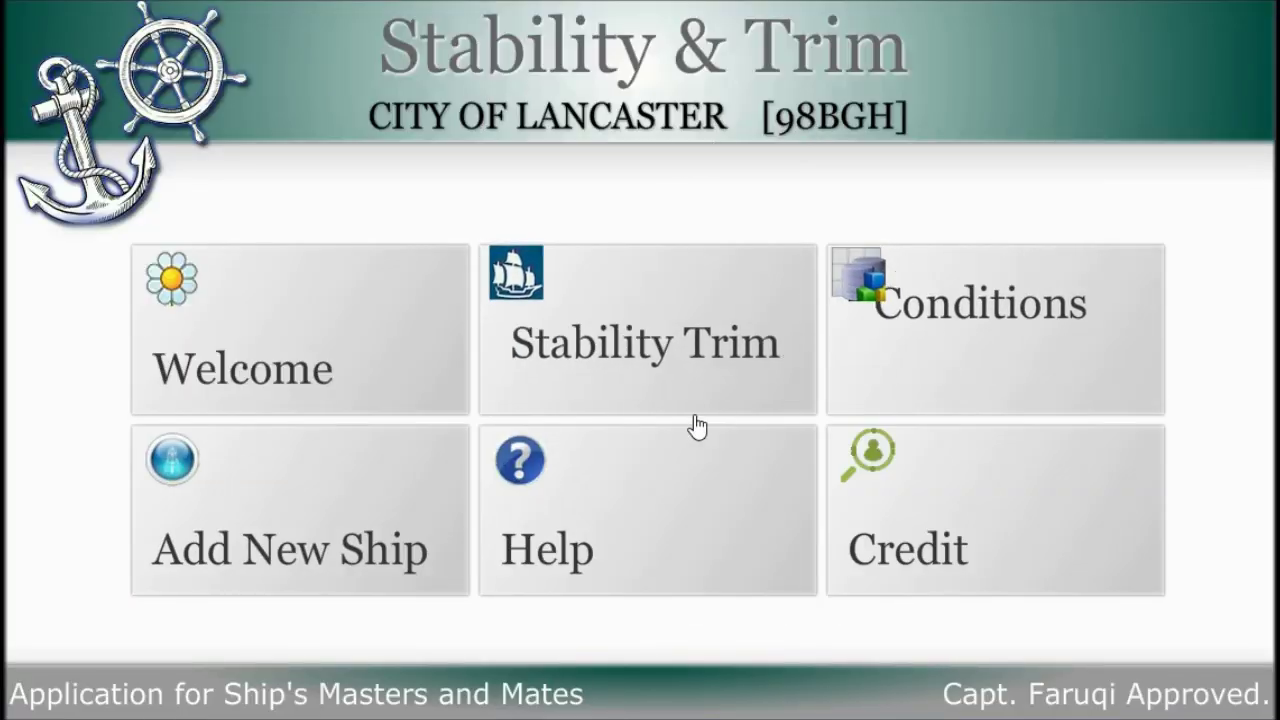
{"action": "left_click", "coordinate": [680, 380]}
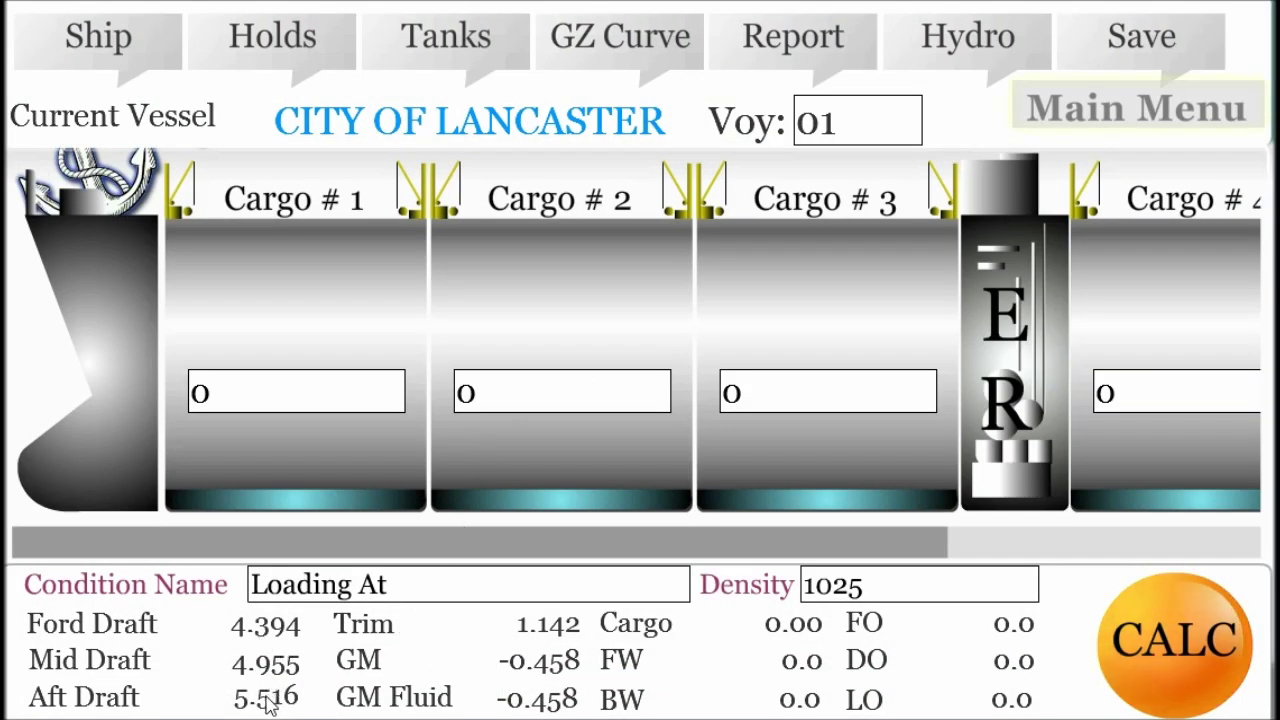
{"action": "left_click", "coordinate": [491, 392]}
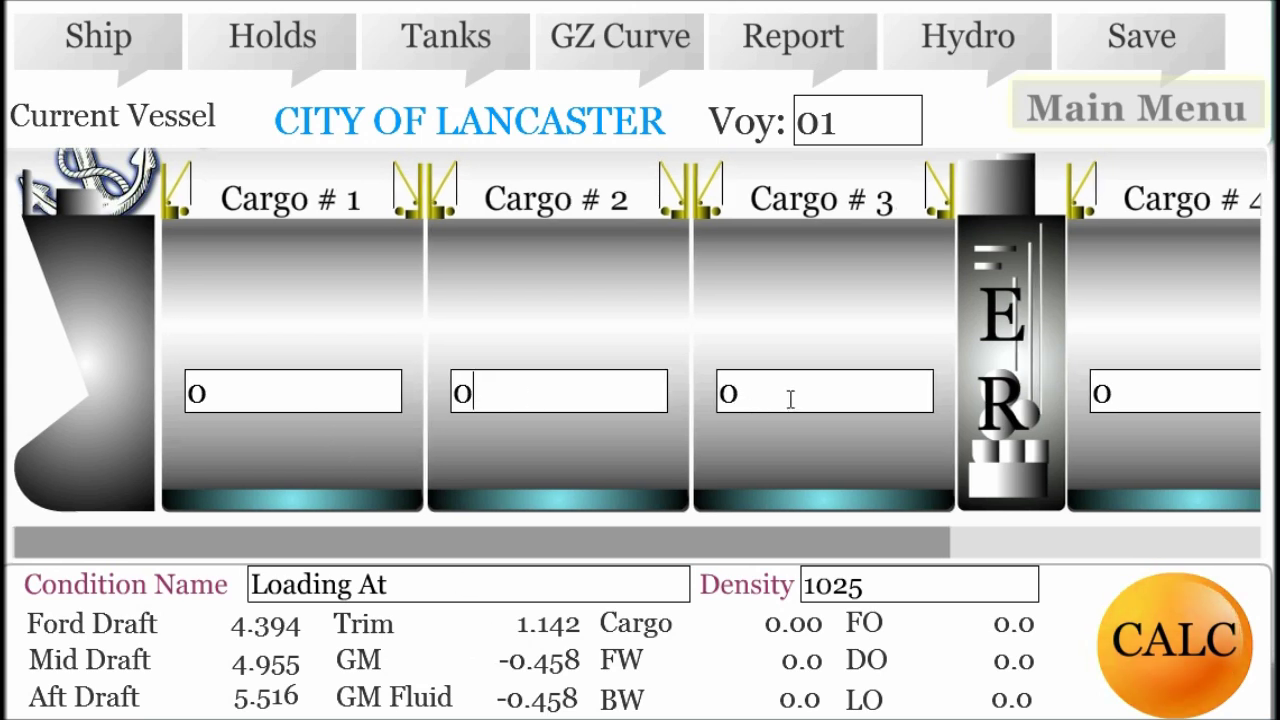